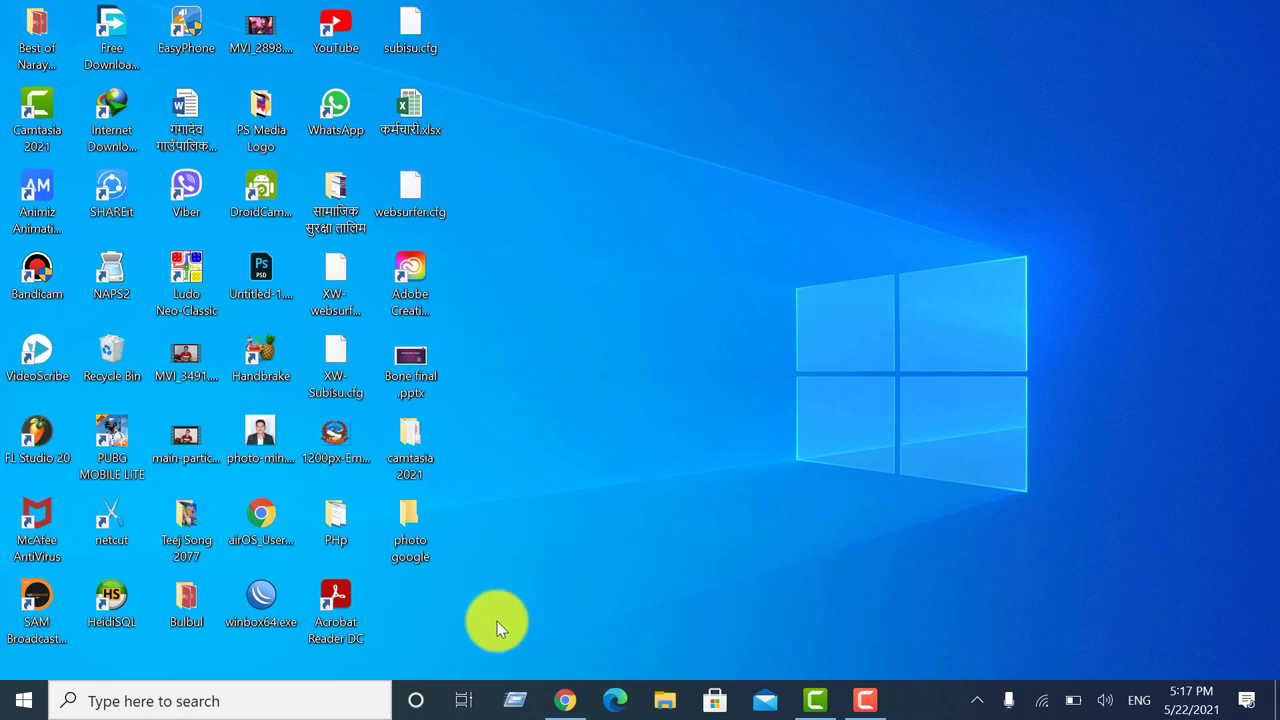
Step: Switch to Chrome and close the two open Google Photos tabs
{"action": "left_click", "coordinate": [568, 703]}
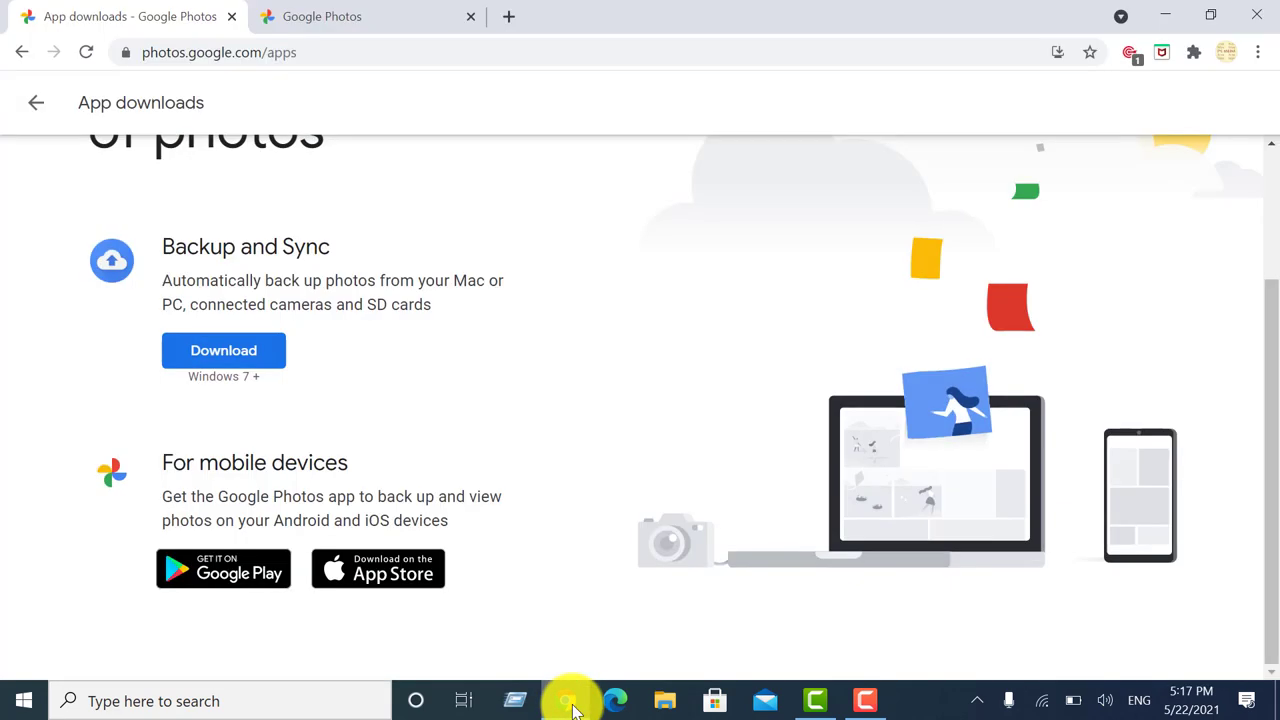
{"action": "left_click", "coordinate": [568, 703]}
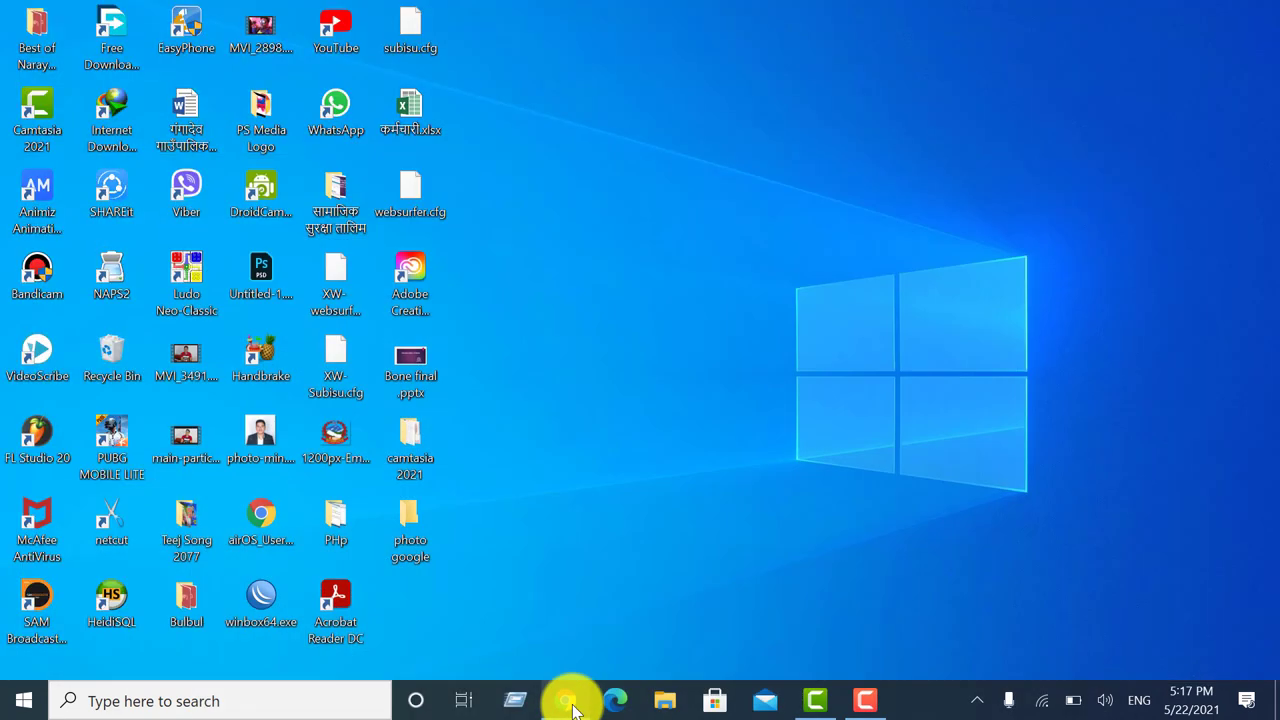
{"action": "left_click", "coordinate": [568, 703]}
{"action": "left_click", "coordinate": [568, 703]}
{"action": "left_click", "coordinate": [568, 703]}
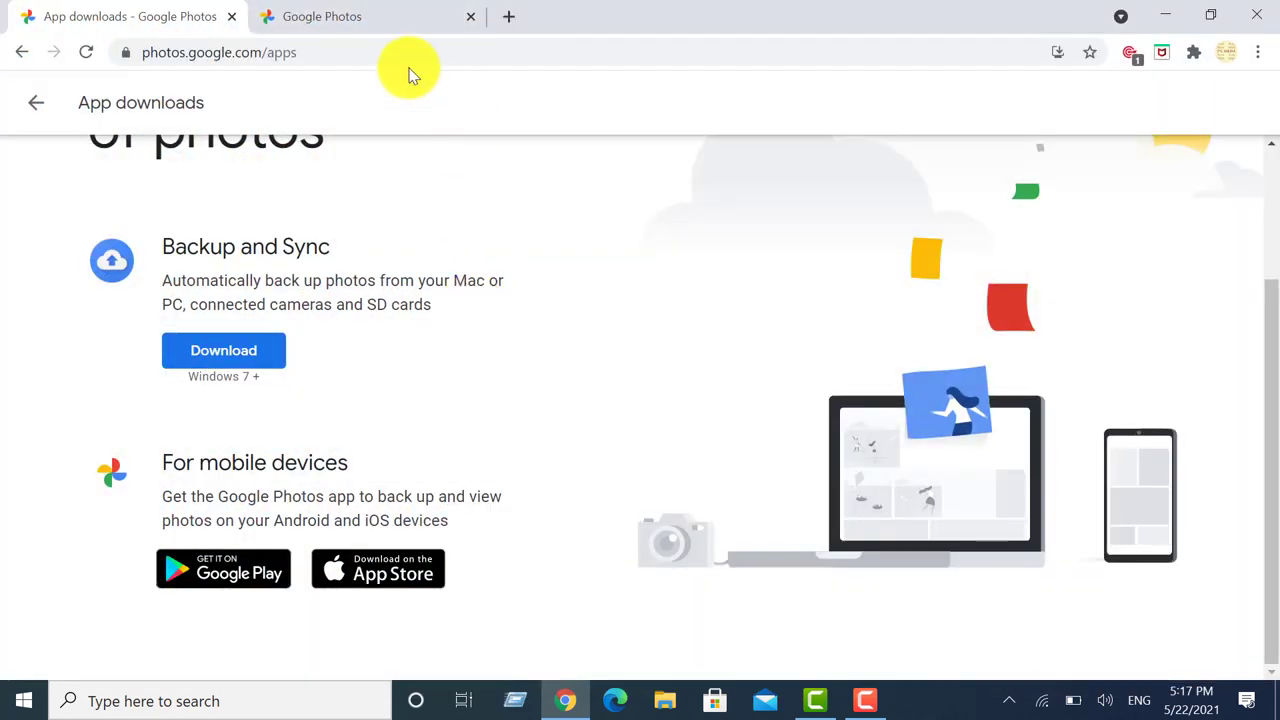
{"action": "left_click", "coordinate": [232, 17]}
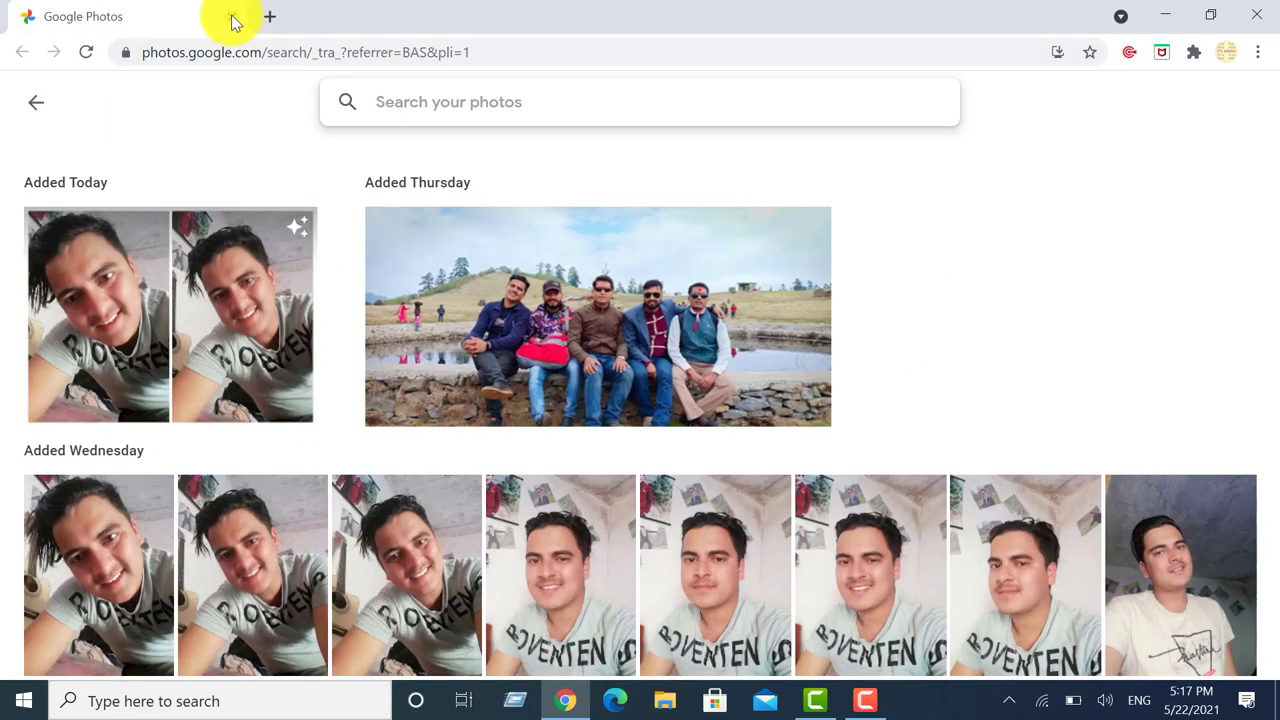
{"action": "left_click", "coordinate": [232, 17]}
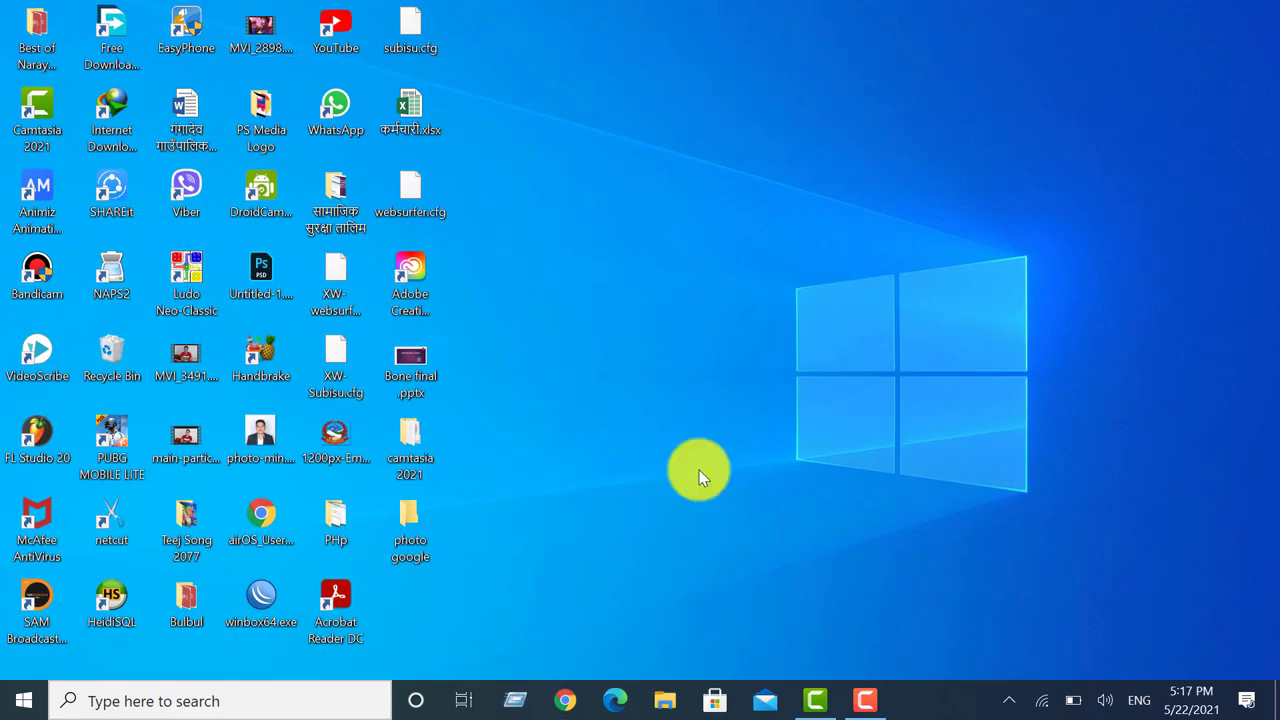
Step: Reopen Chrome, go to google.com and open Google Photos from the Google apps
{"action": "left_click", "coordinate": [580, 704]}
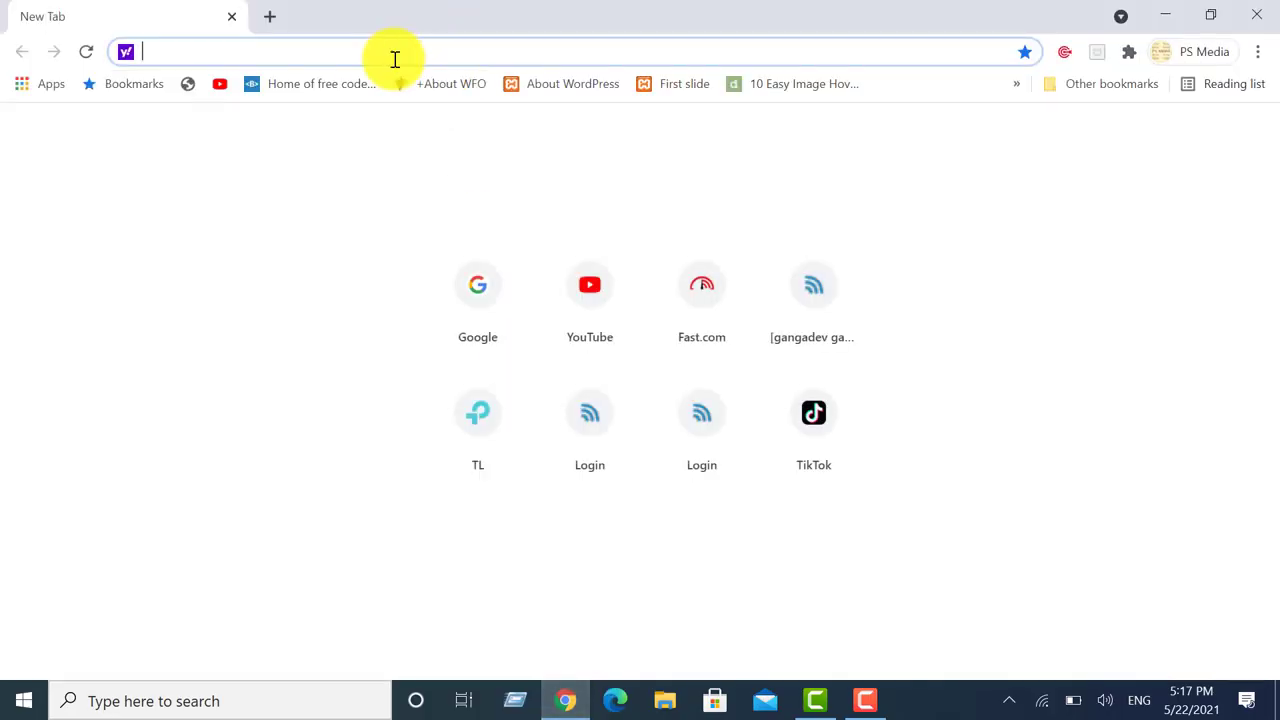
{"action": "type", "text": "g"}
{"action": "key", "text": "Return"}
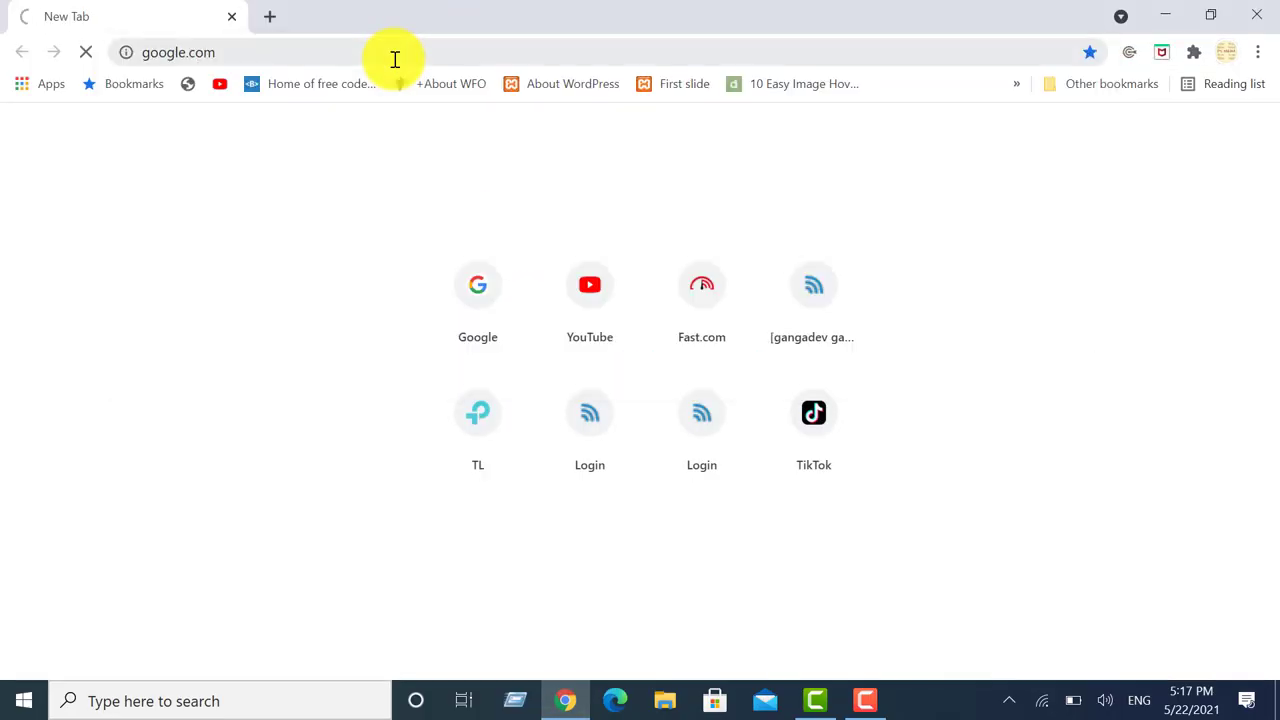
{"action": "left_click", "coordinate": [1249, 110]}
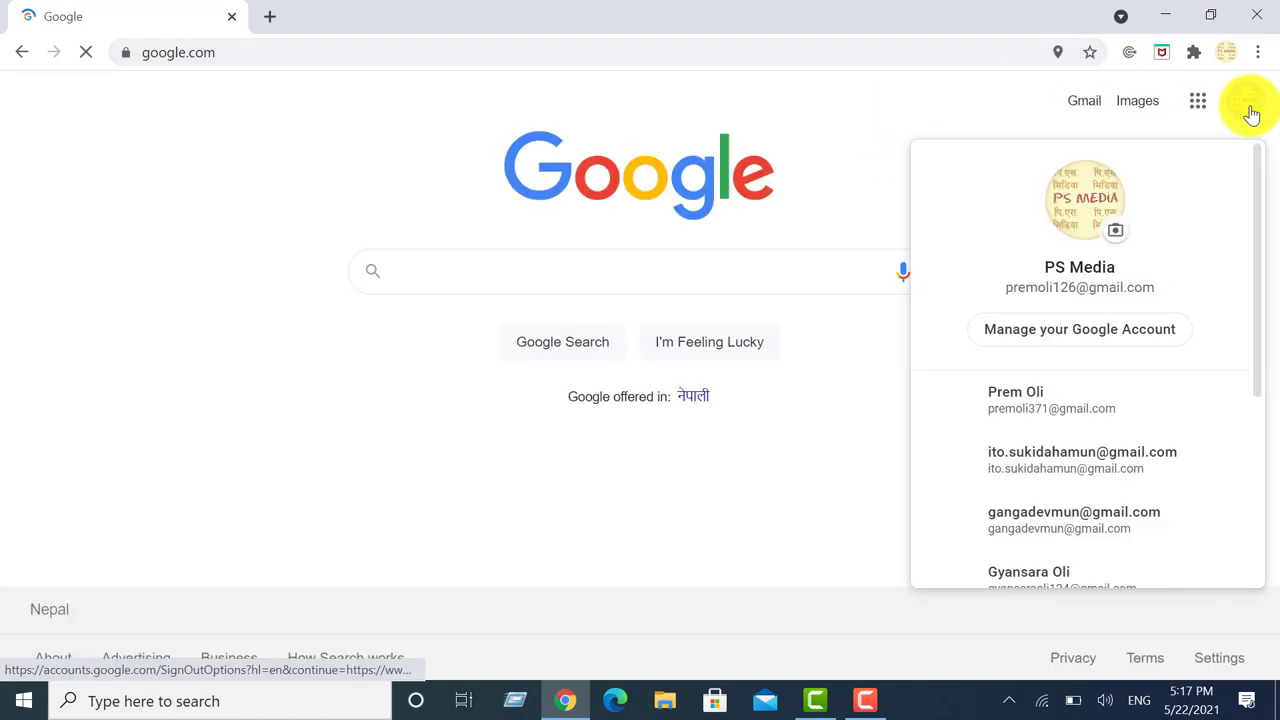
{"action": "left_click", "coordinate": [1198, 101]}
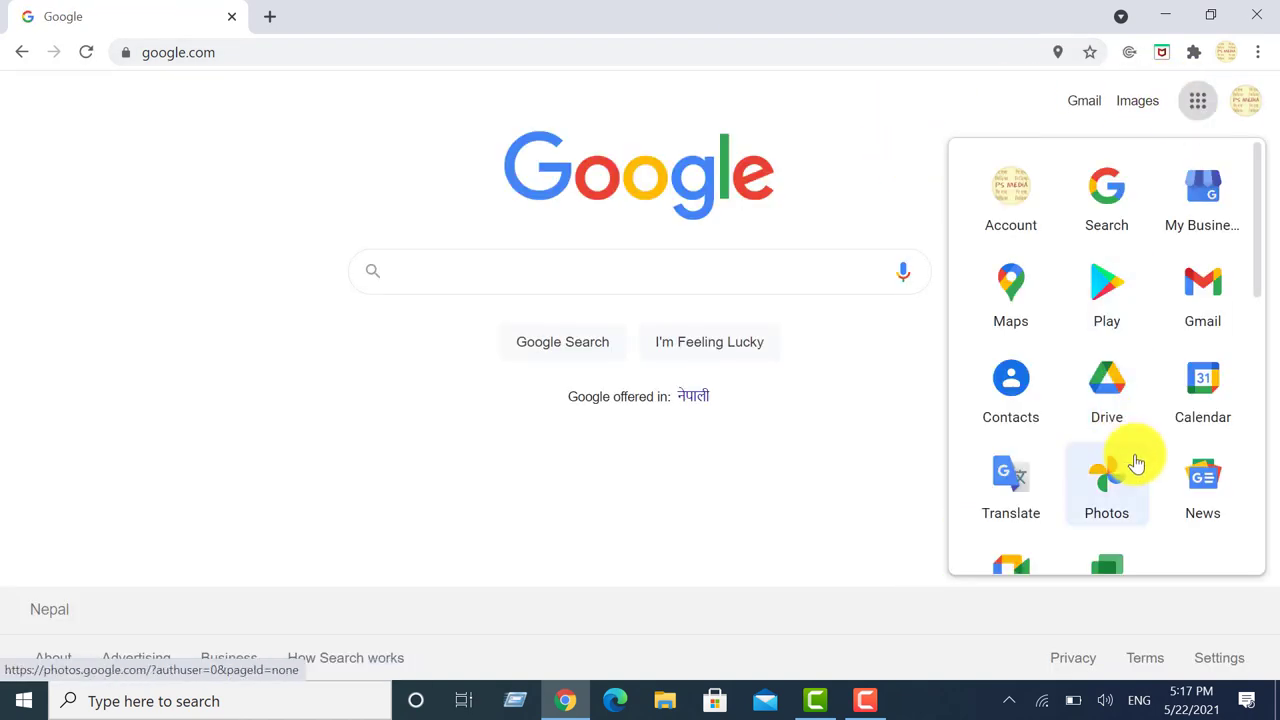
{"action": "left_click", "coordinate": [1136, 463]}
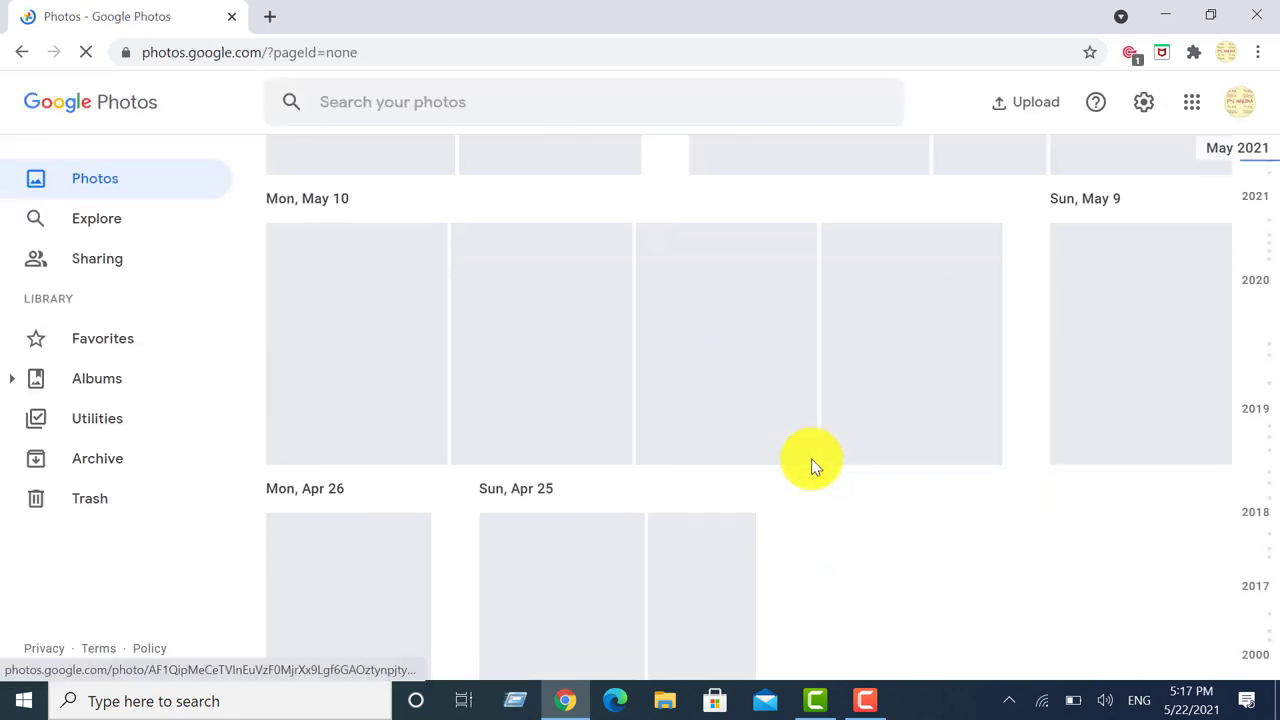
{"action": "scroll", "coordinate": [811, 458], "scroll_direction": "down", "scroll_amount": 1}
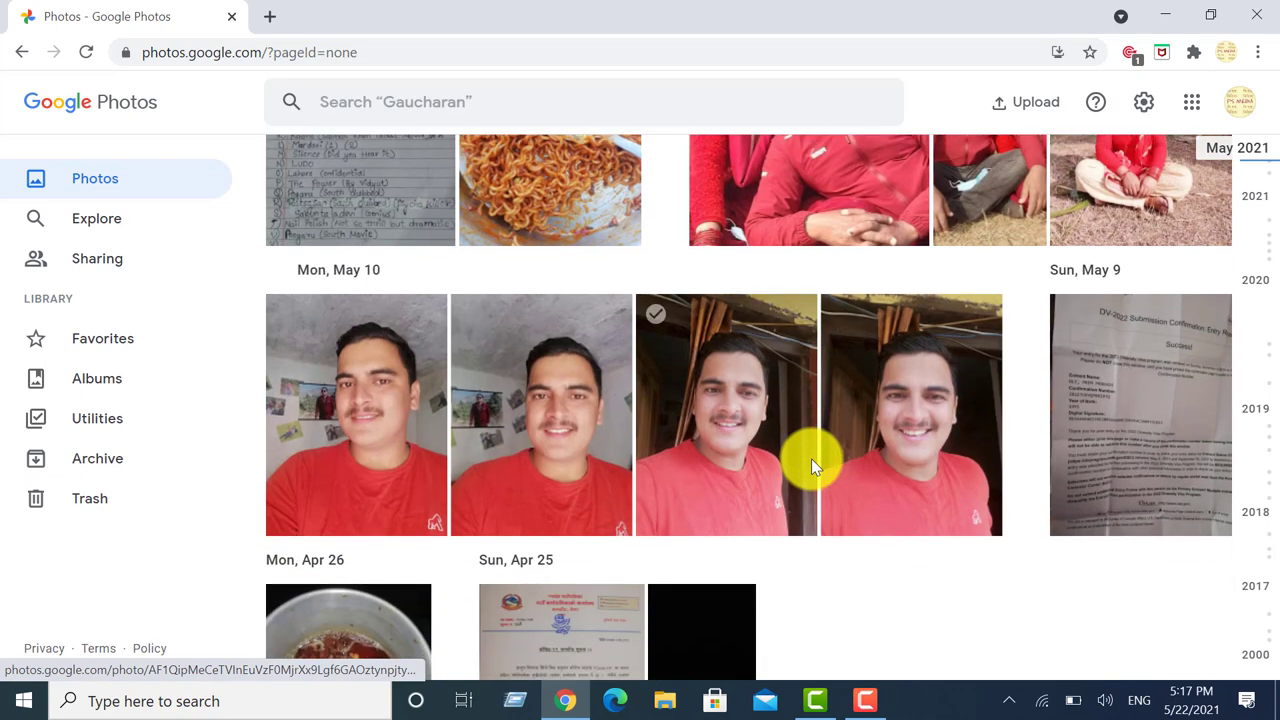
Step: Open the Backup and Sync download page from the Google Photos upload options
{"action": "left_click", "coordinate": [1097, 104]}
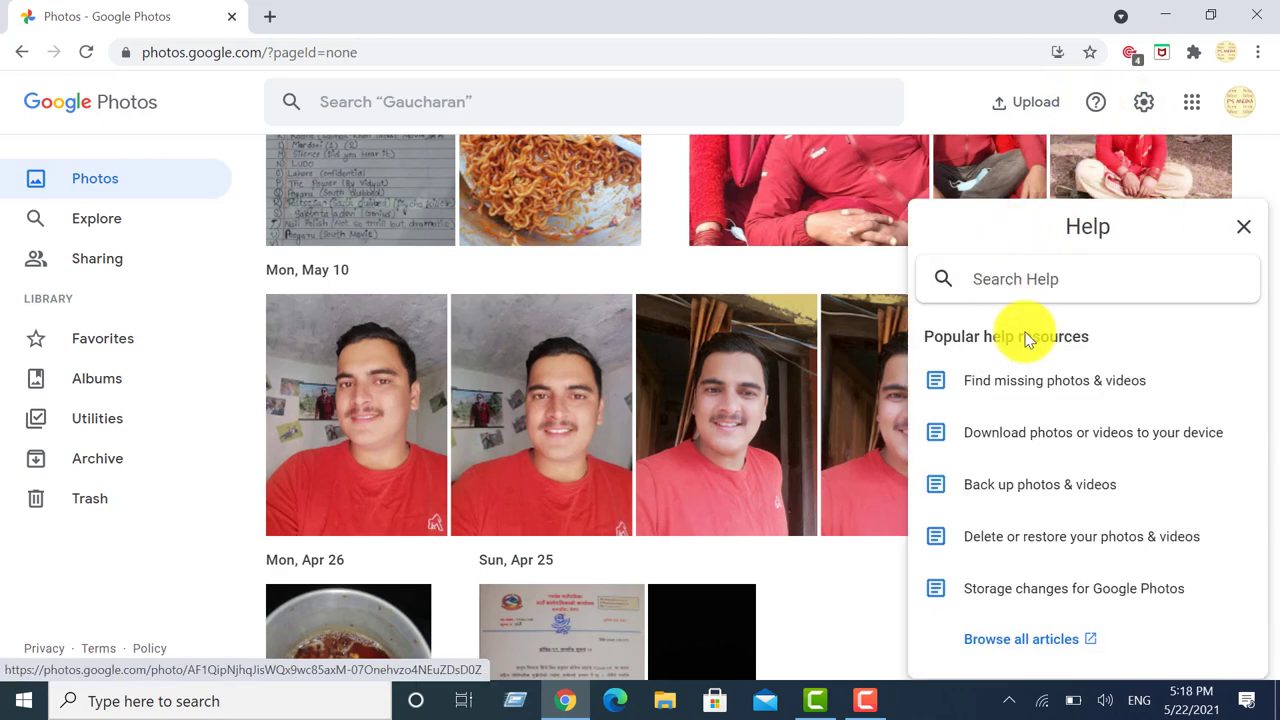
{"action": "left_click", "coordinate": [1247, 233]}
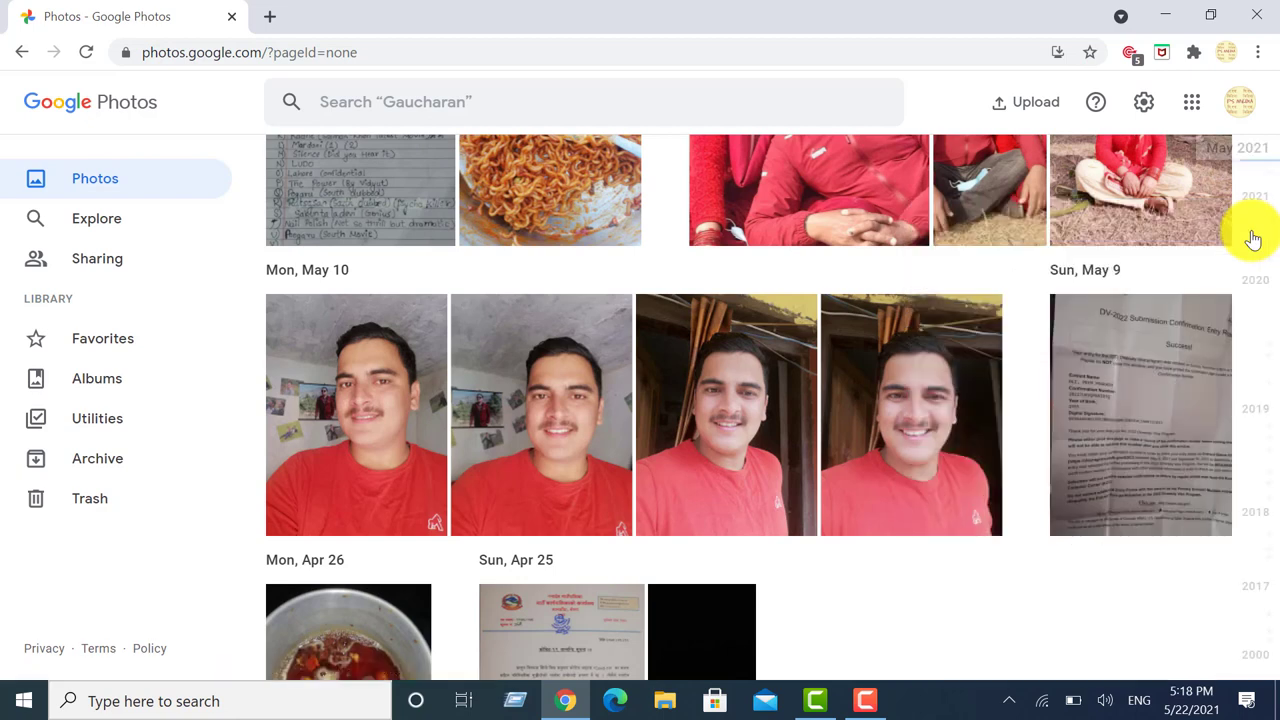
{"action": "left_click", "coordinate": [1048, 102]}
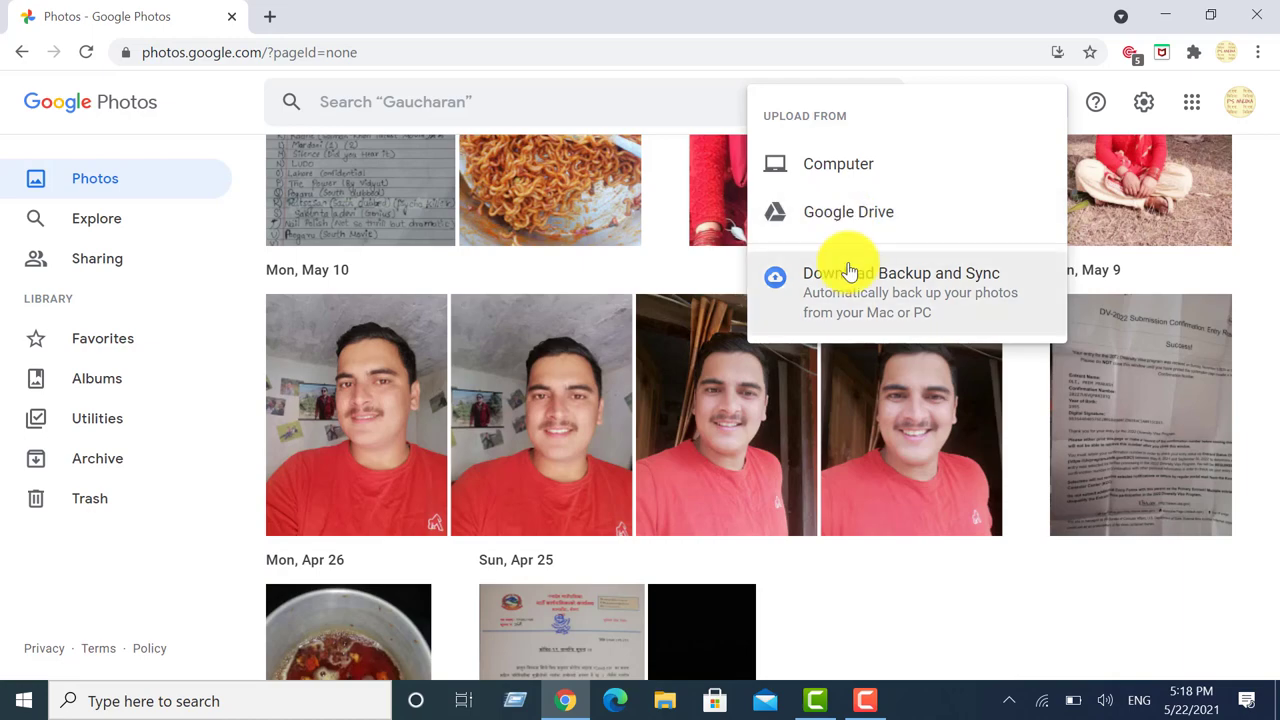
{"action": "left_click", "coordinate": [955, 289]}
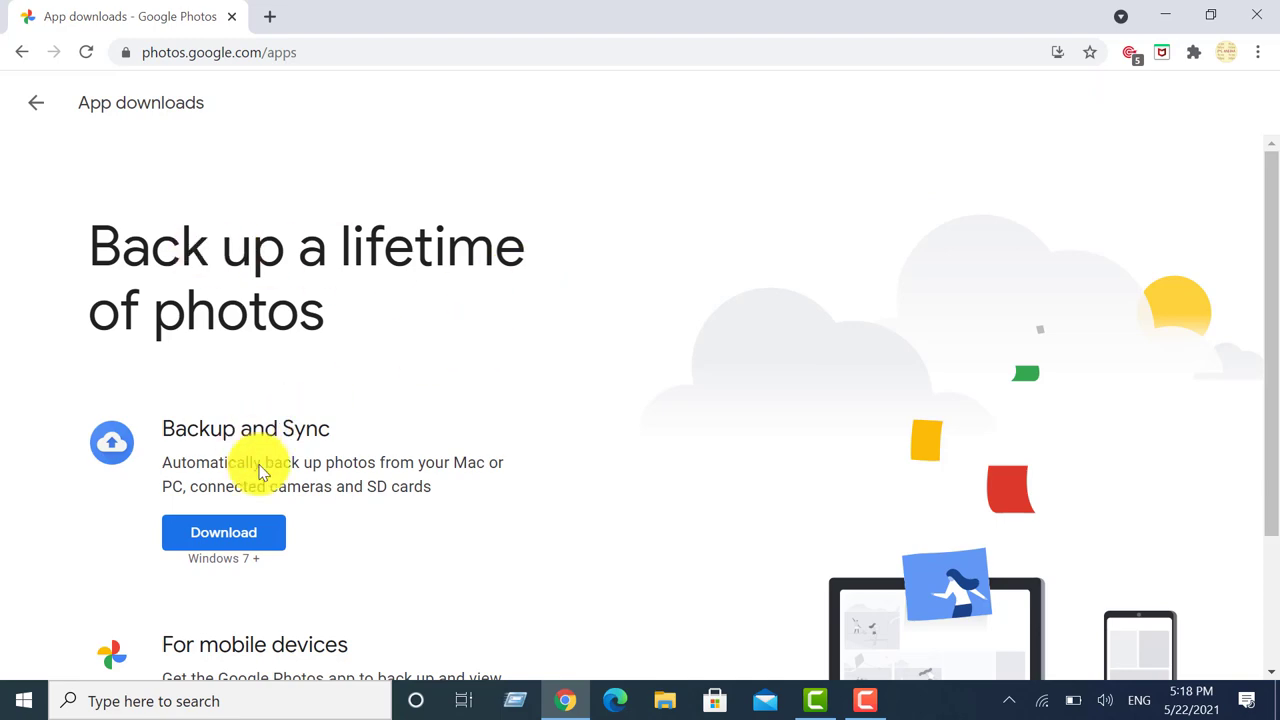
Step: Download Backup and Sync for Windows and run the downloaded installer, accepting the security warning
{"action": "scroll", "coordinate": [466, 486], "scroll_direction": "down", "scroll_amount": 3}
{"action": "scroll", "coordinate": [472, 490], "scroll_direction": "up", "scroll_amount": 3}
{"action": "scroll", "coordinate": [472, 490], "scroll_direction": "down", "scroll_amount": 2}
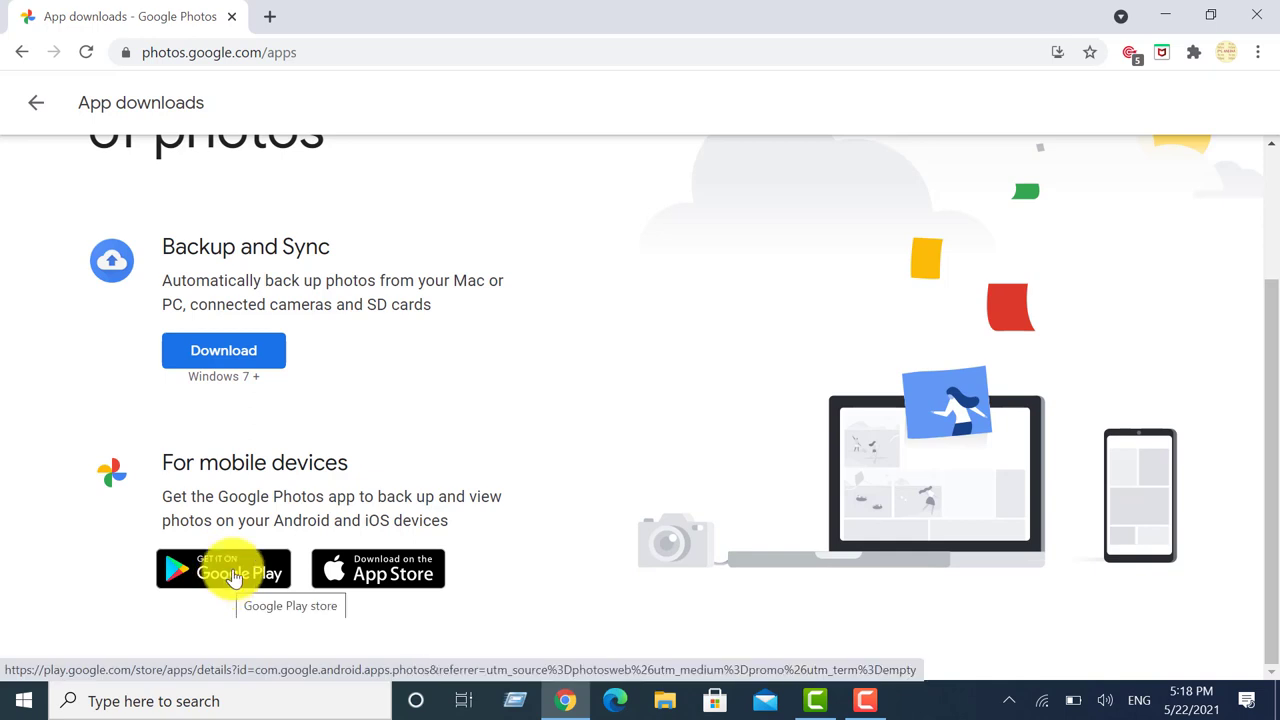
{"action": "scroll", "coordinate": [371, 380], "scroll_direction": "up", "scroll_amount": 2}
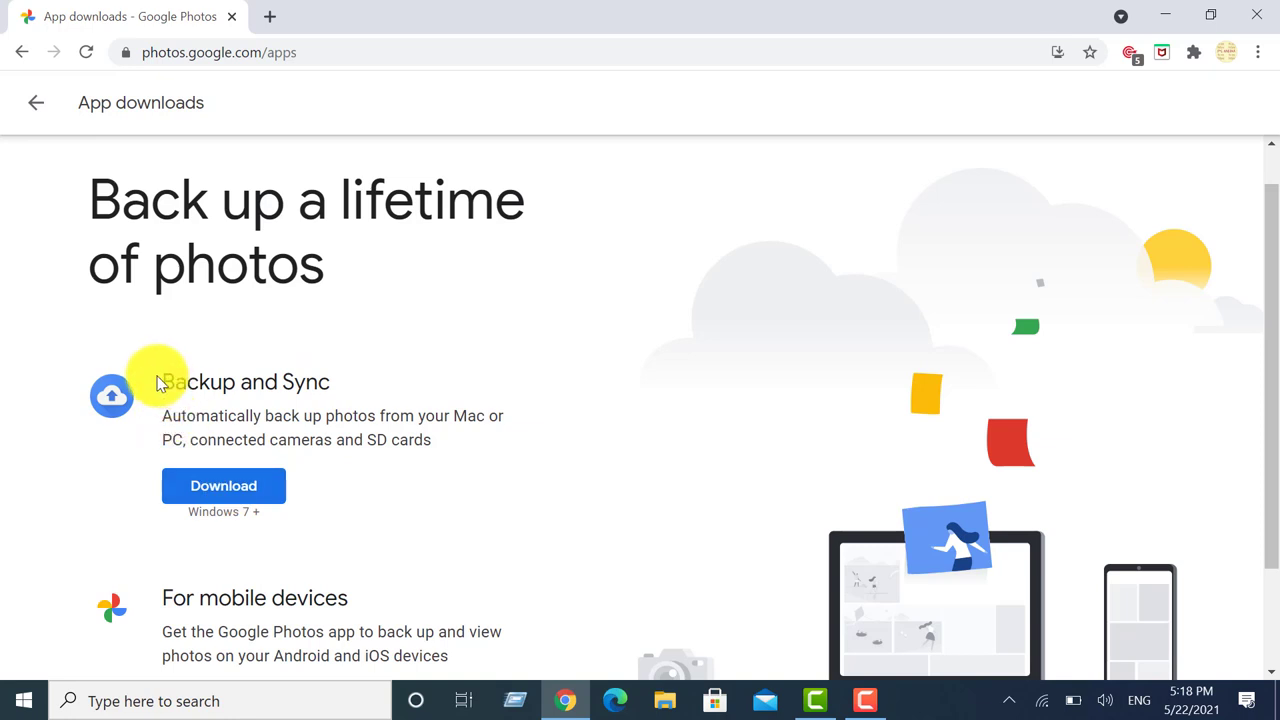
{"action": "left_click", "coordinate": [227, 487]}
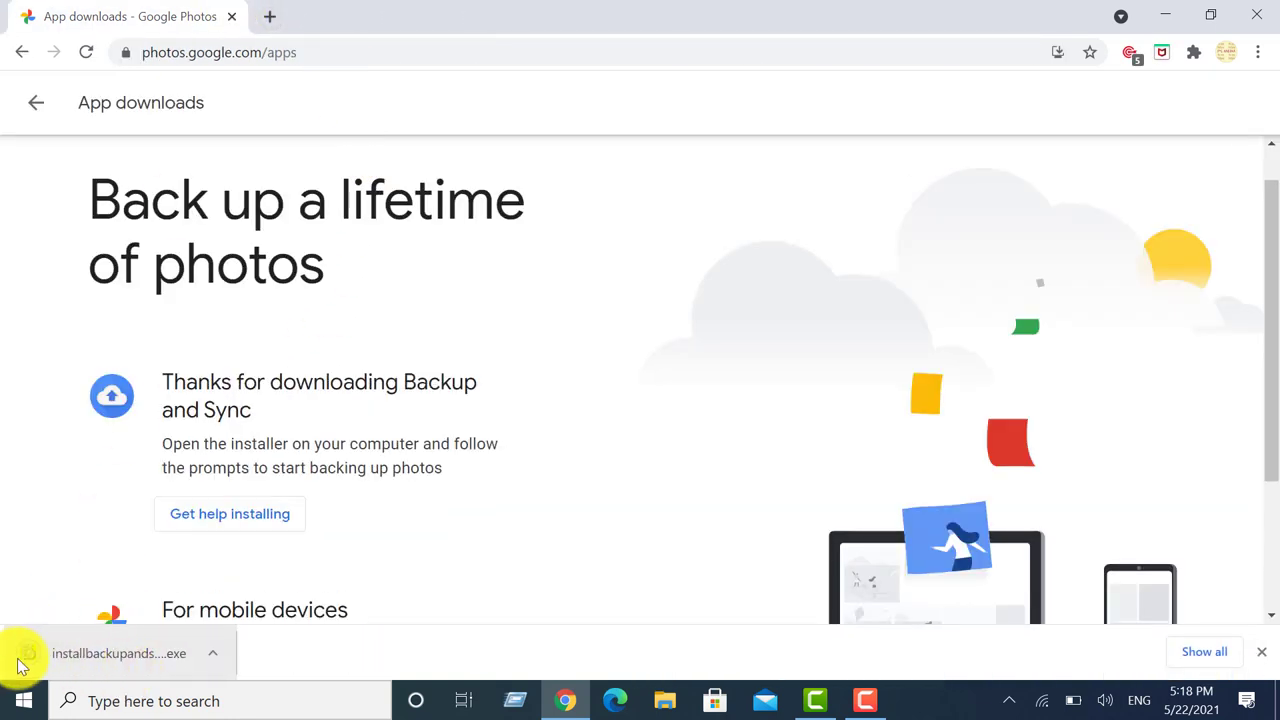
{"action": "left_click", "coordinate": [118, 655]}
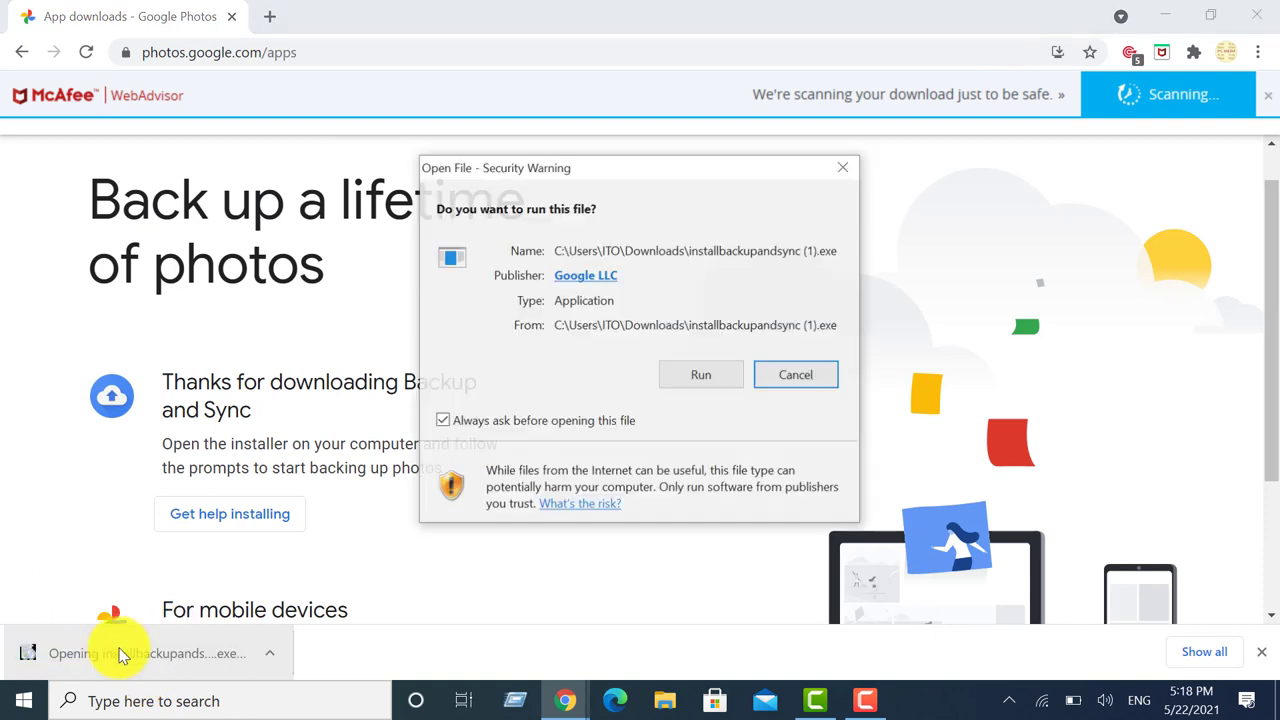
{"action": "left_click", "coordinate": [708, 375]}
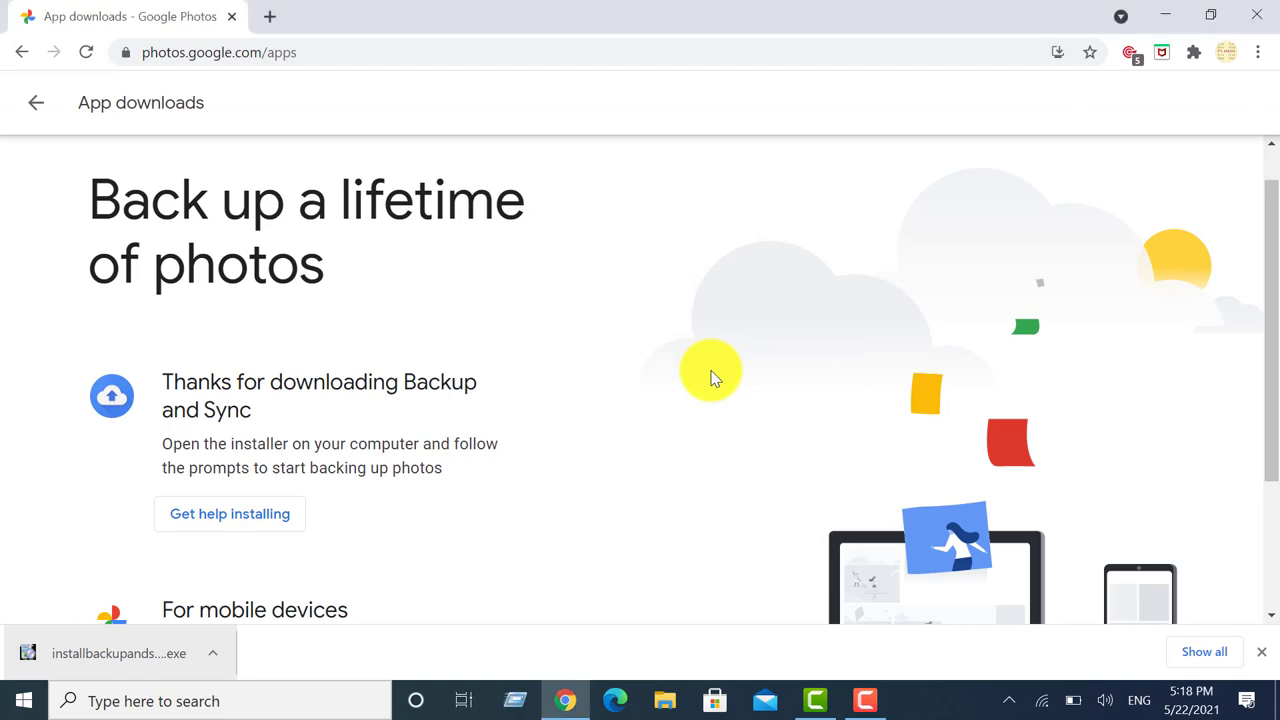
Step: Minimize Chrome, let the Backup and Sync installation finish and close the installer window
{"action": "left_click", "coordinate": [1165, 12]}
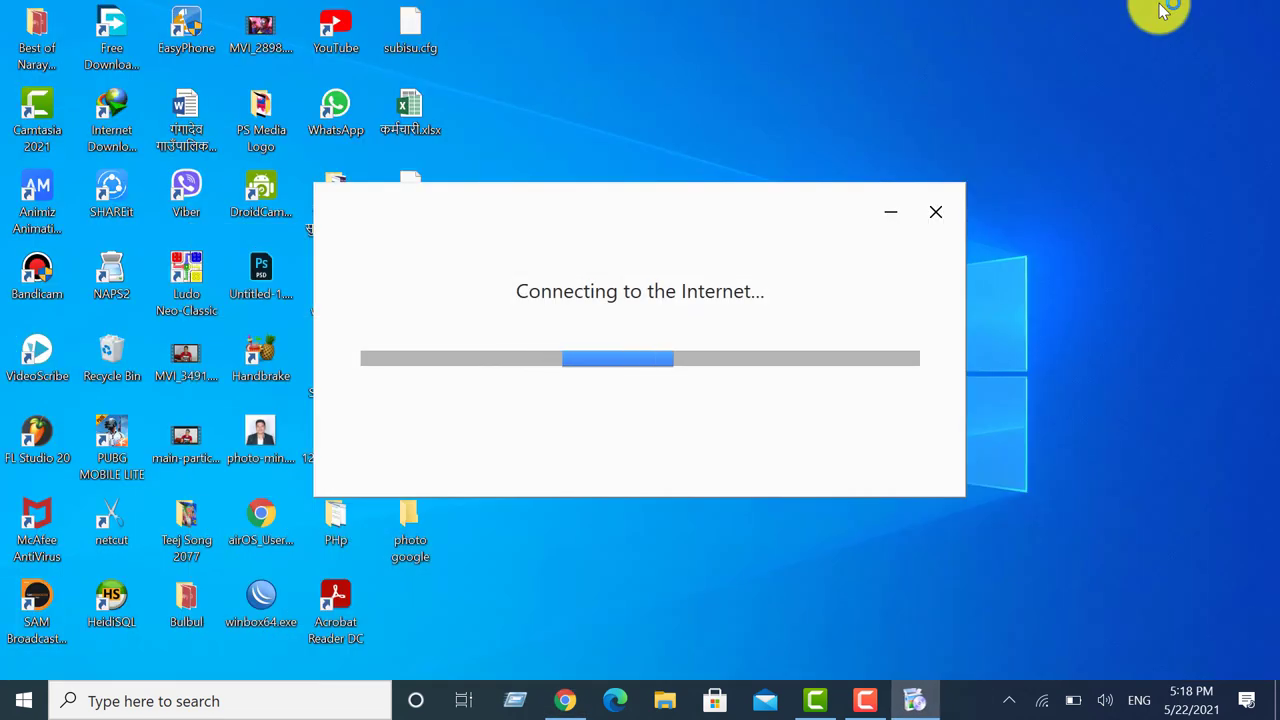
{"action": "left_click_drag", "start_coordinate": [614, 211], "coordinate": [783, 147]}
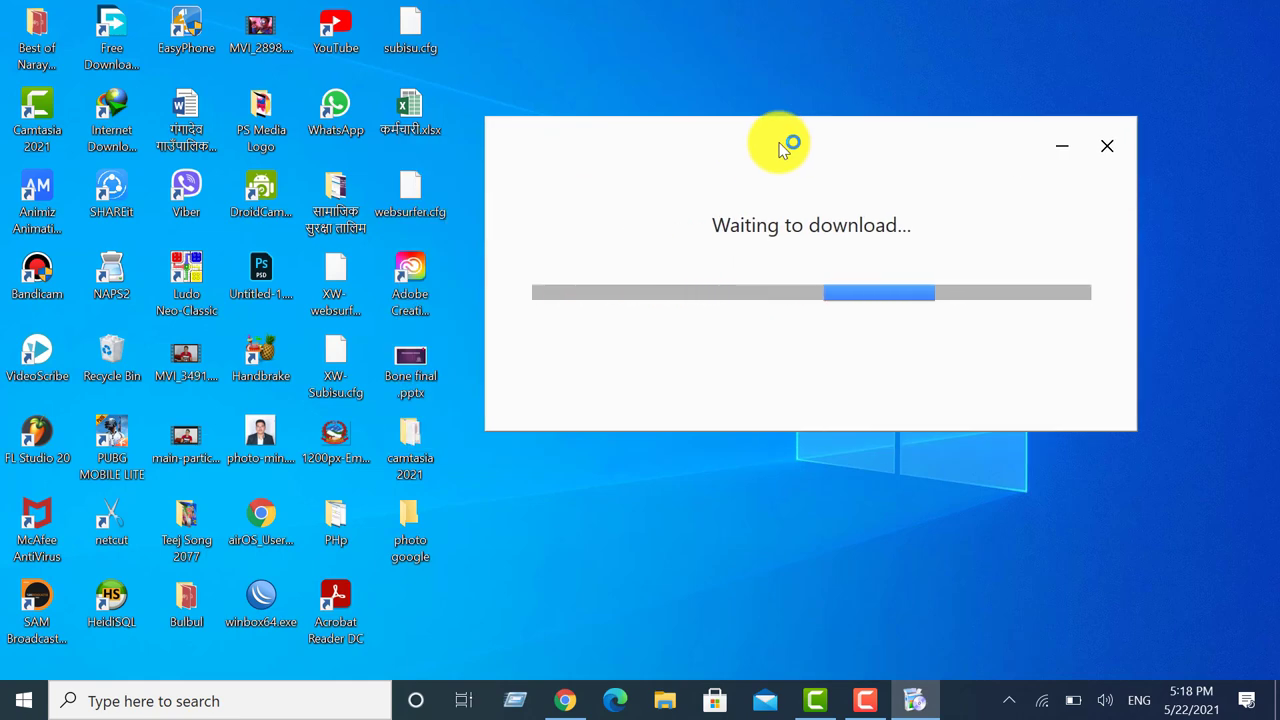
{"action": "left_click_drag", "start_coordinate": [732, 141], "coordinate": [623, 142]}
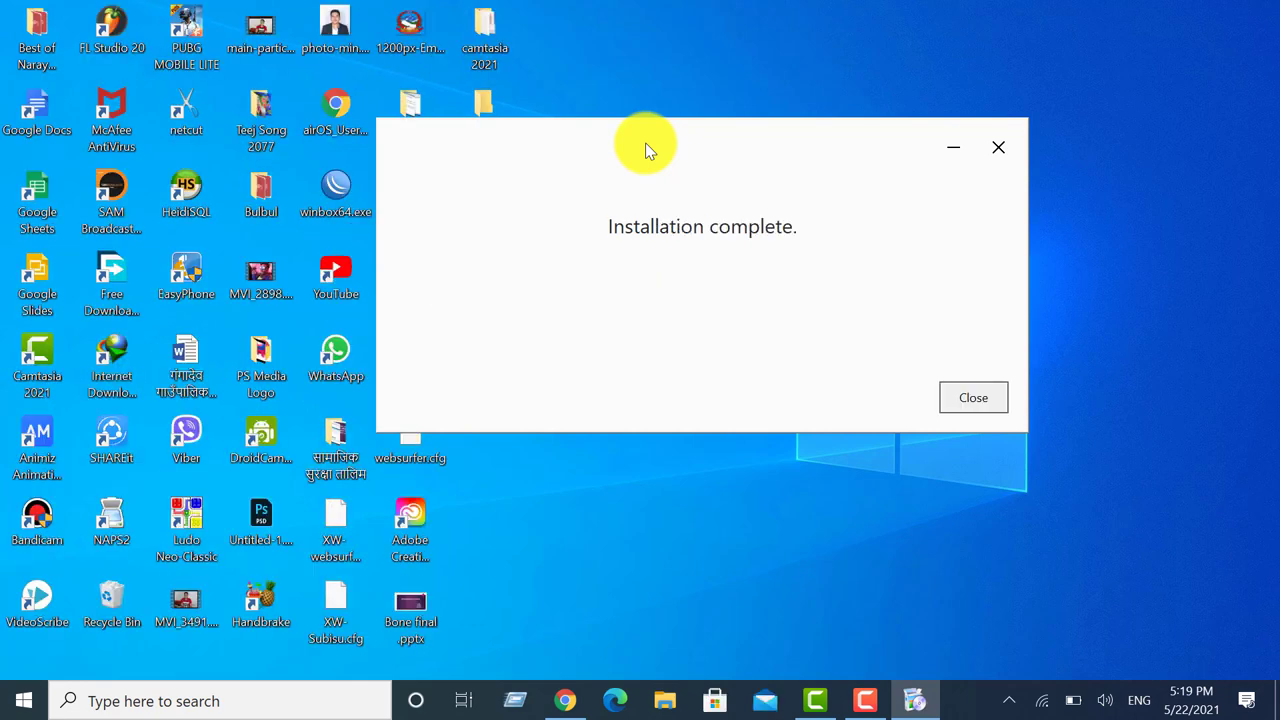
{"action": "left_click", "coordinate": [973, 398]}
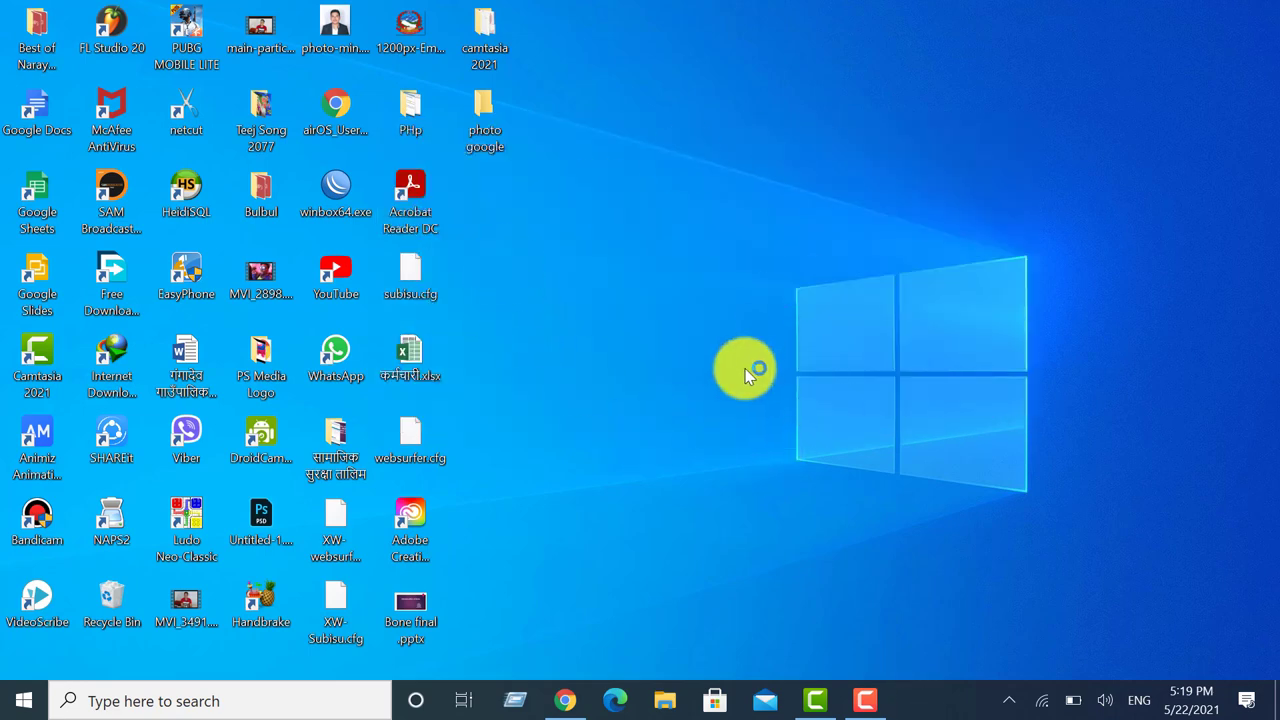
{"action": "right_click", "coordinate": [662, 332]}
{"action": "left_click", "coordinate": [548, 391]}
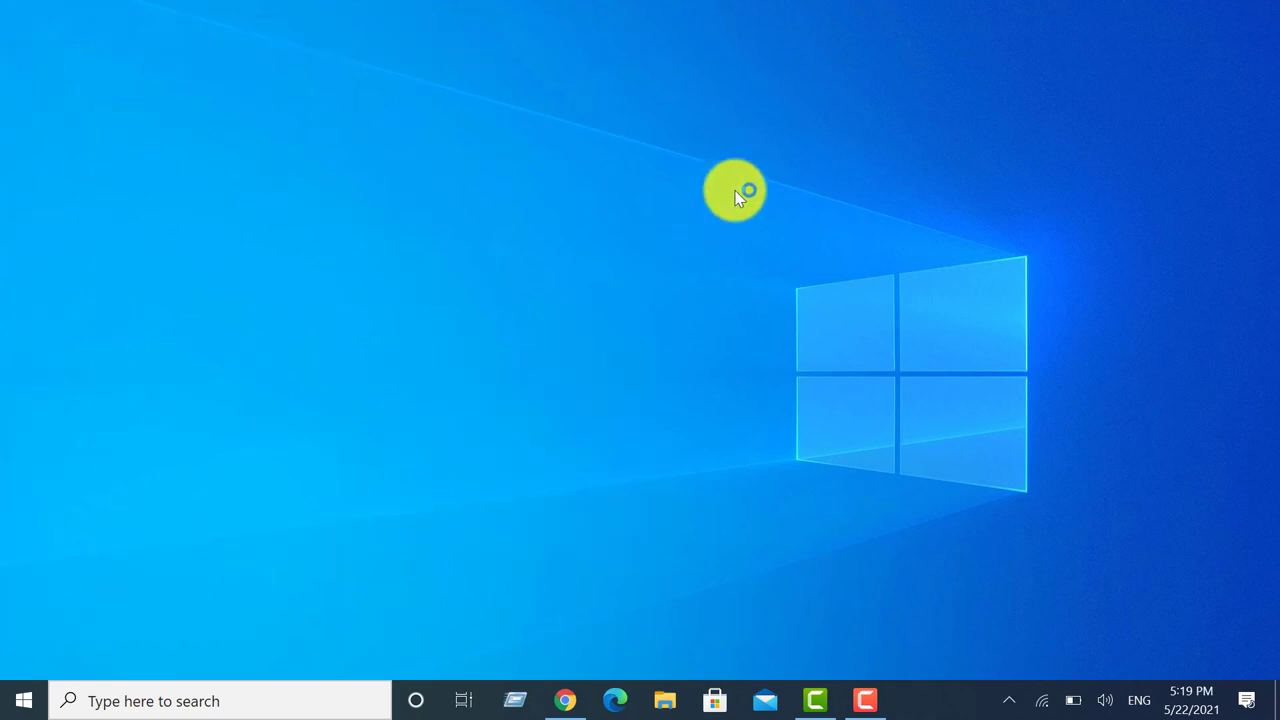
{"action": "right_click", "coordinate": [740, 190]}
{"action": "left_click", "coordinate": [618, 256]}
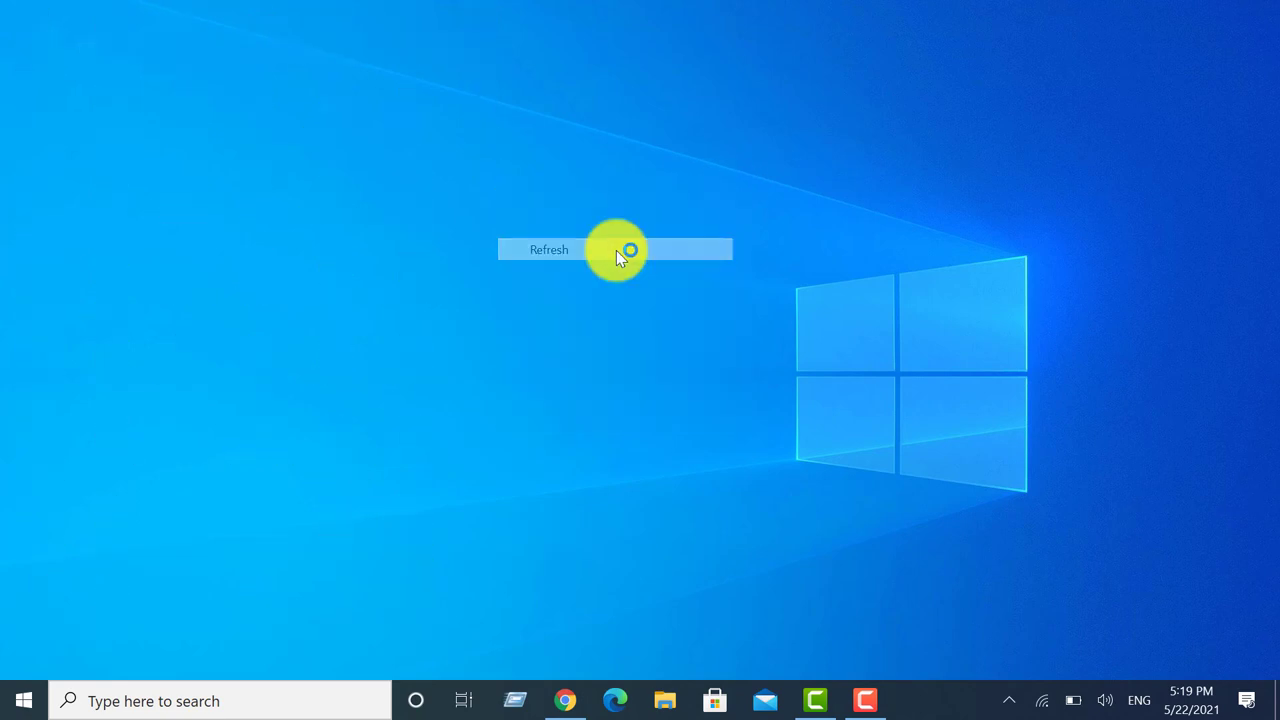
{"action": "right_click", "coordinate": [624, 192]}
{"action": "left_click", "coordinate": [517, 247]}
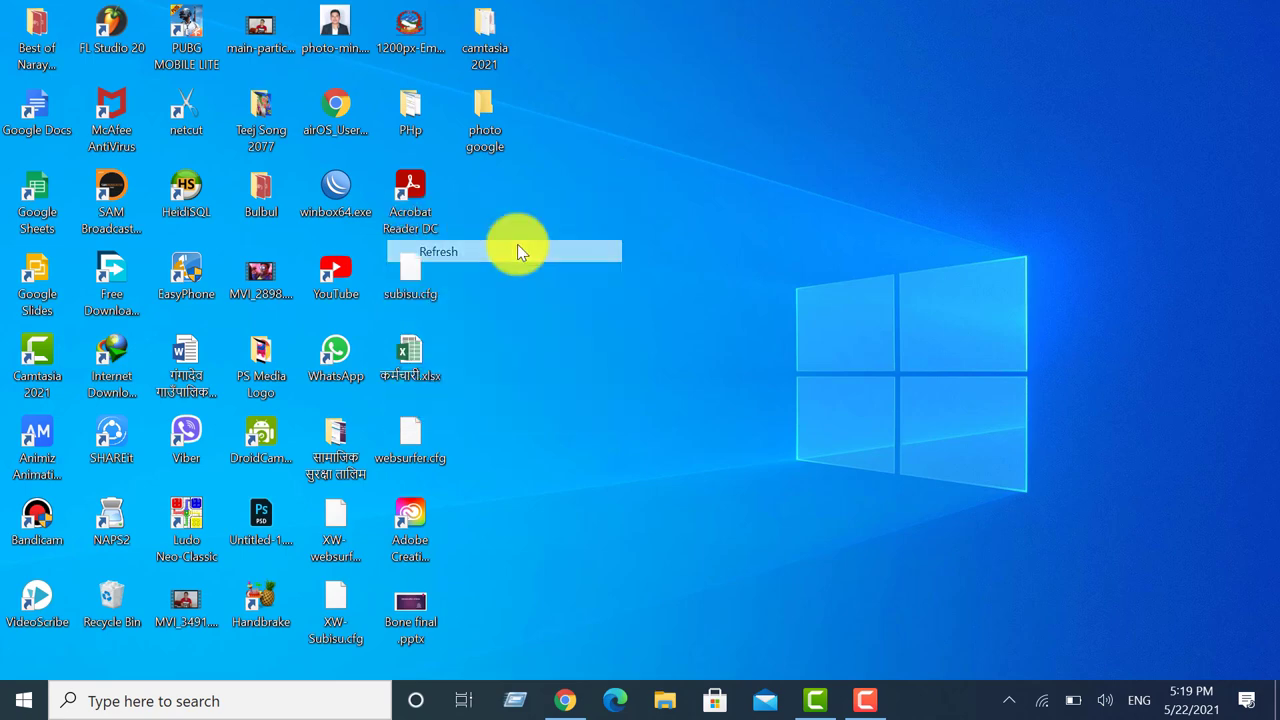
Step: Launch Backup and Sync from Google and start its setup from the welcome screen
{"action": "left_click", "coordinate": [20, 705]}
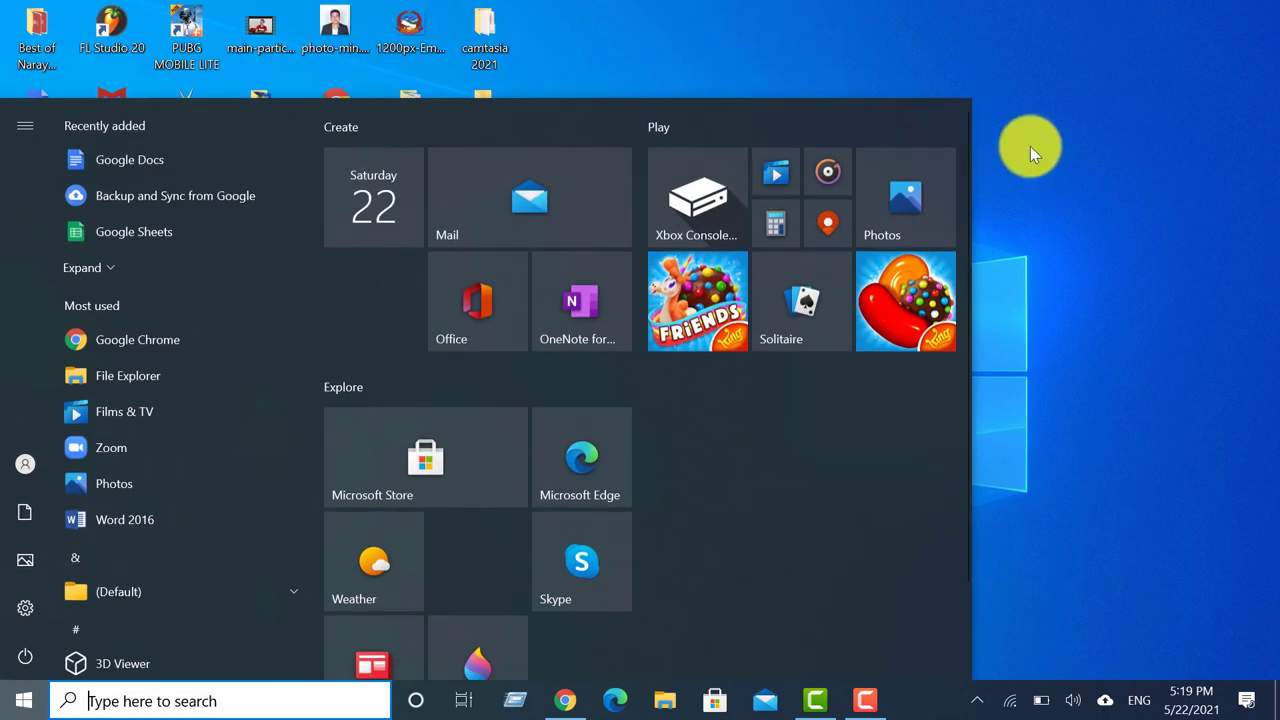
{"action": "left_click", "coordinate": [1100, 392]}
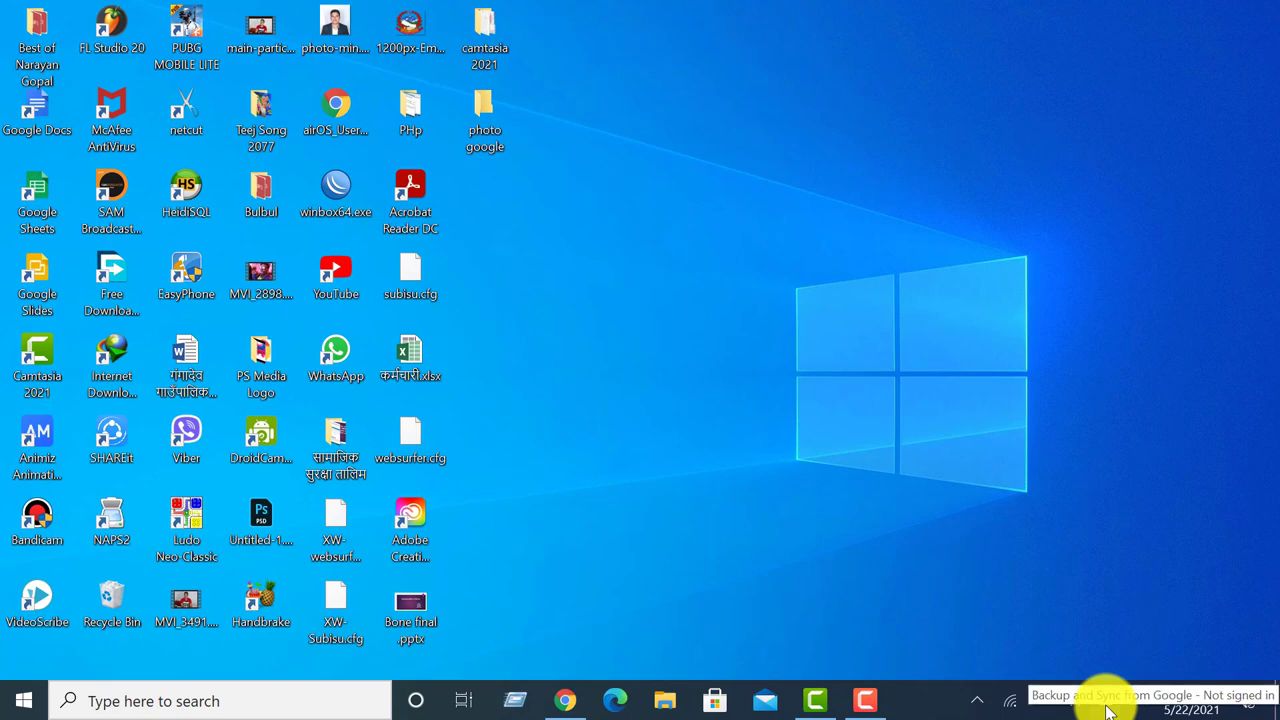
{"action": "left_click", "coordinate": [20, 705]}
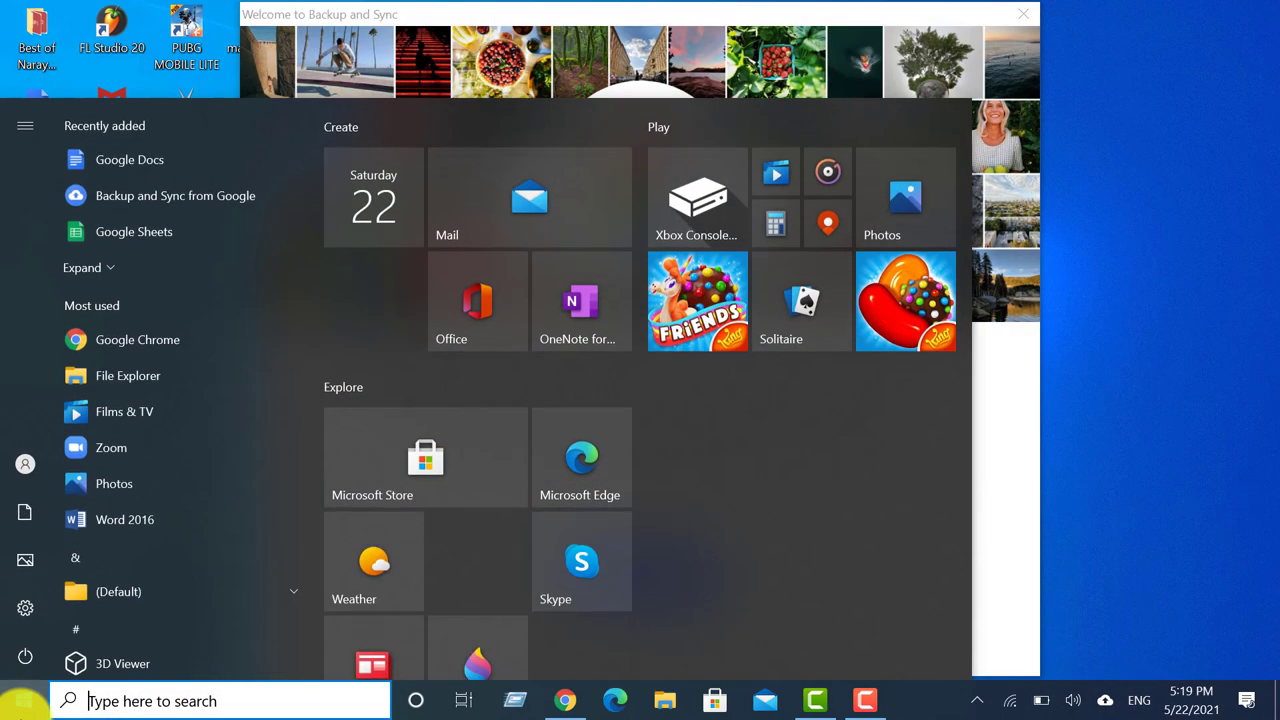
{"action": "left_click", "coordinate": [223, 195]}
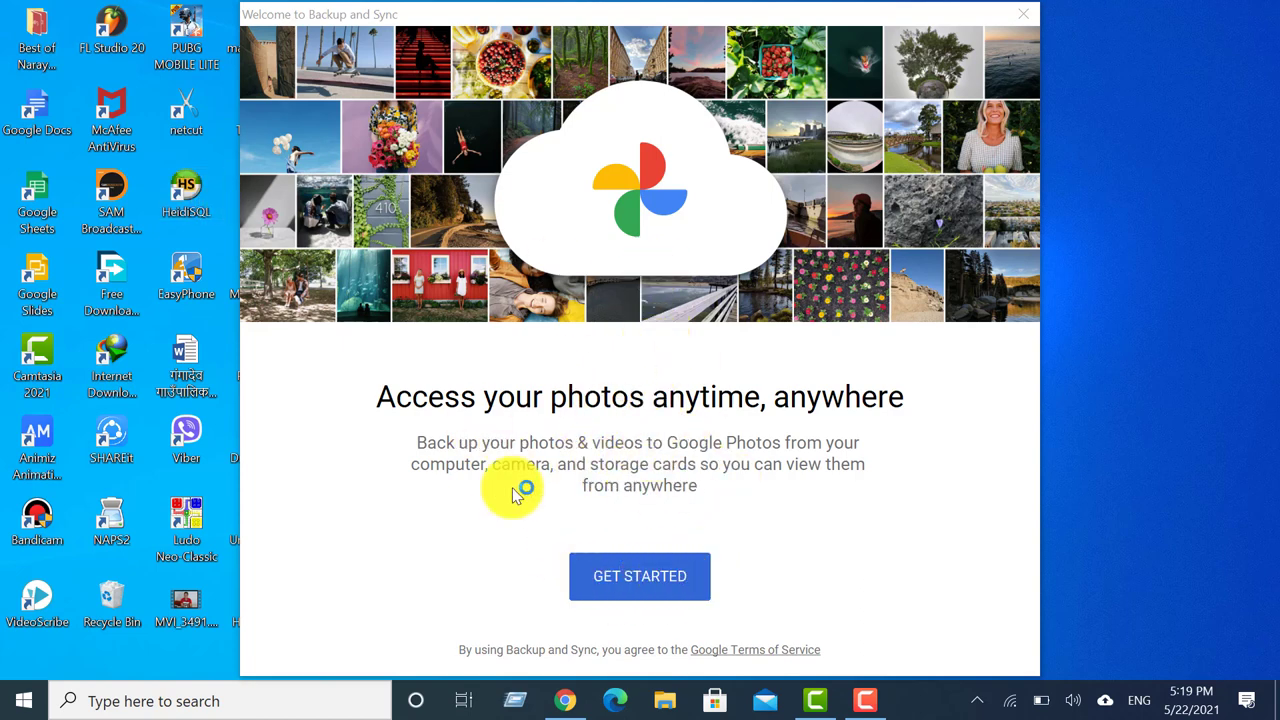
{"action": "left_click", "coordinate": [611, 572]}
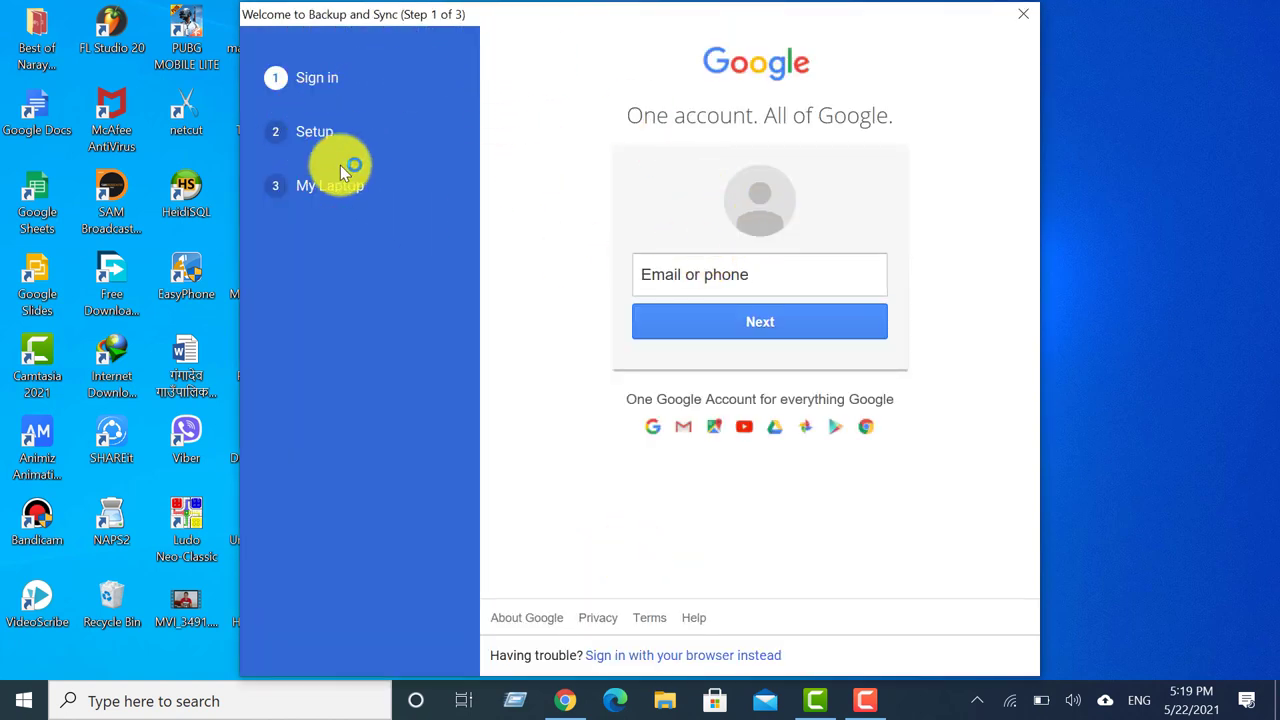
Step: Sign in to the Google account with its e-mail address and account password
{"action": "left_click", "coordinate": [700, 283]}
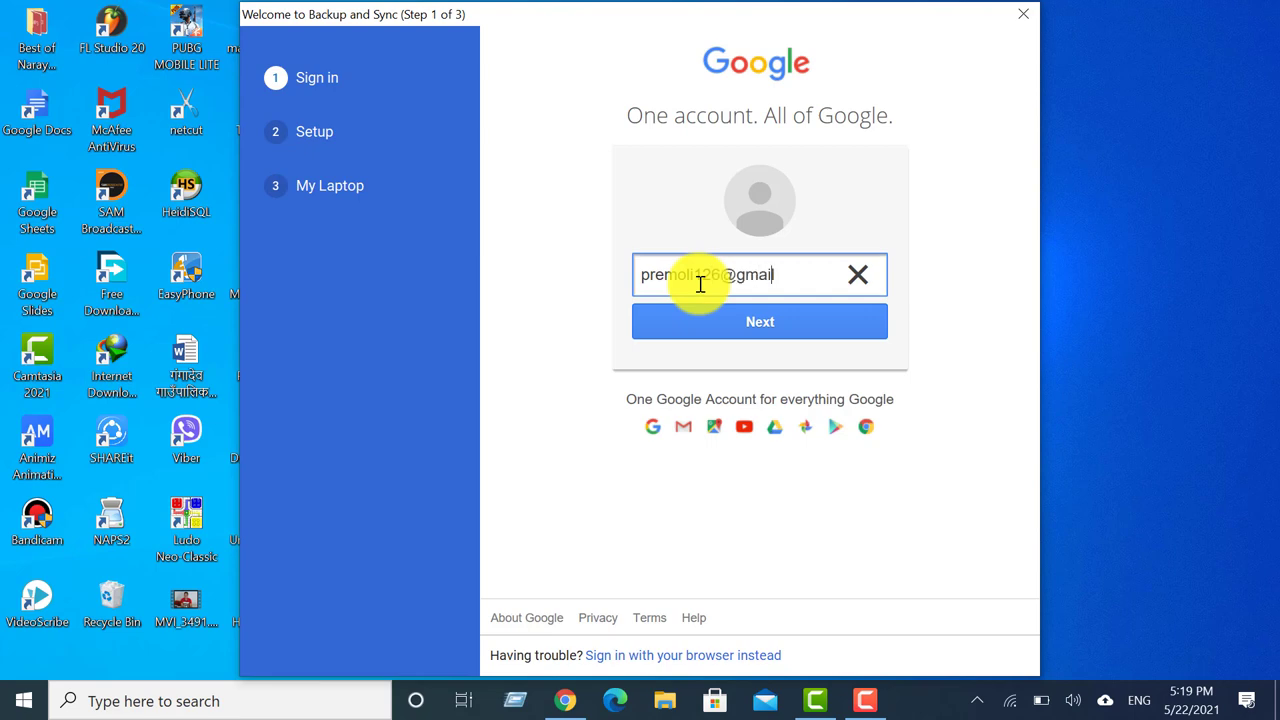
{"action": "left_click", "coordinate": [736, 312]}
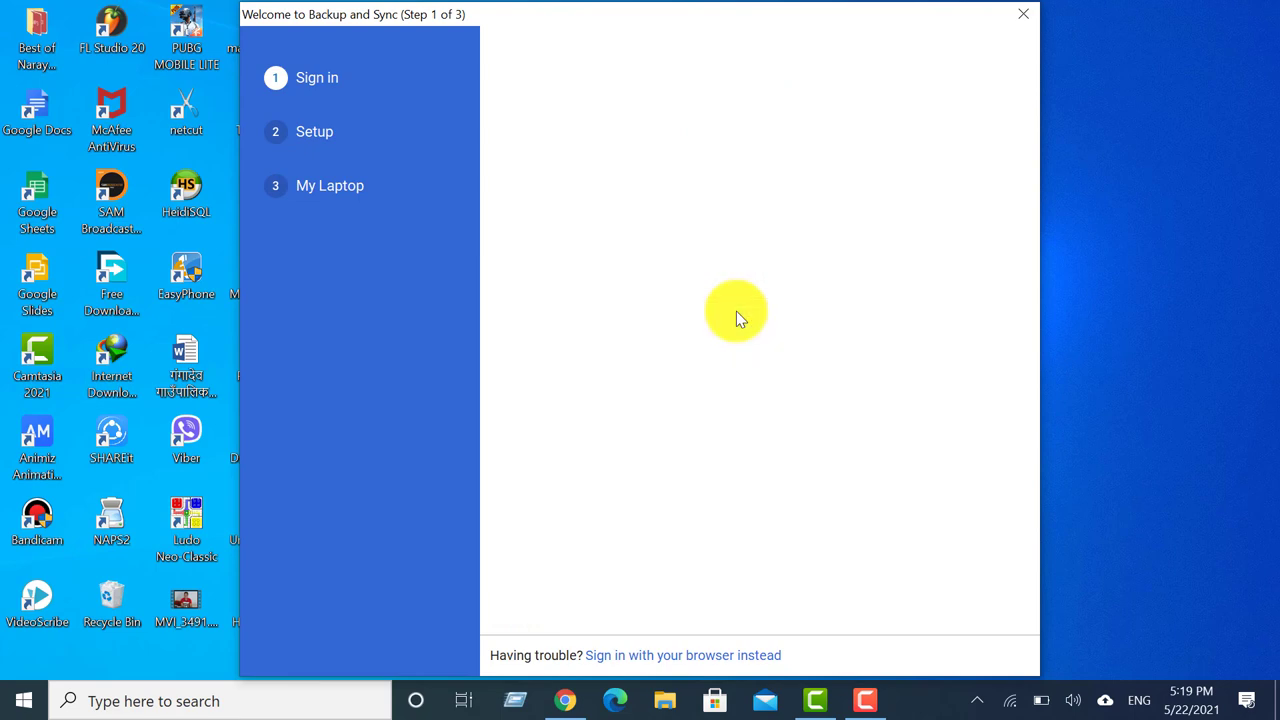
{"action": "left_click", "coordinate": [679, 266]}
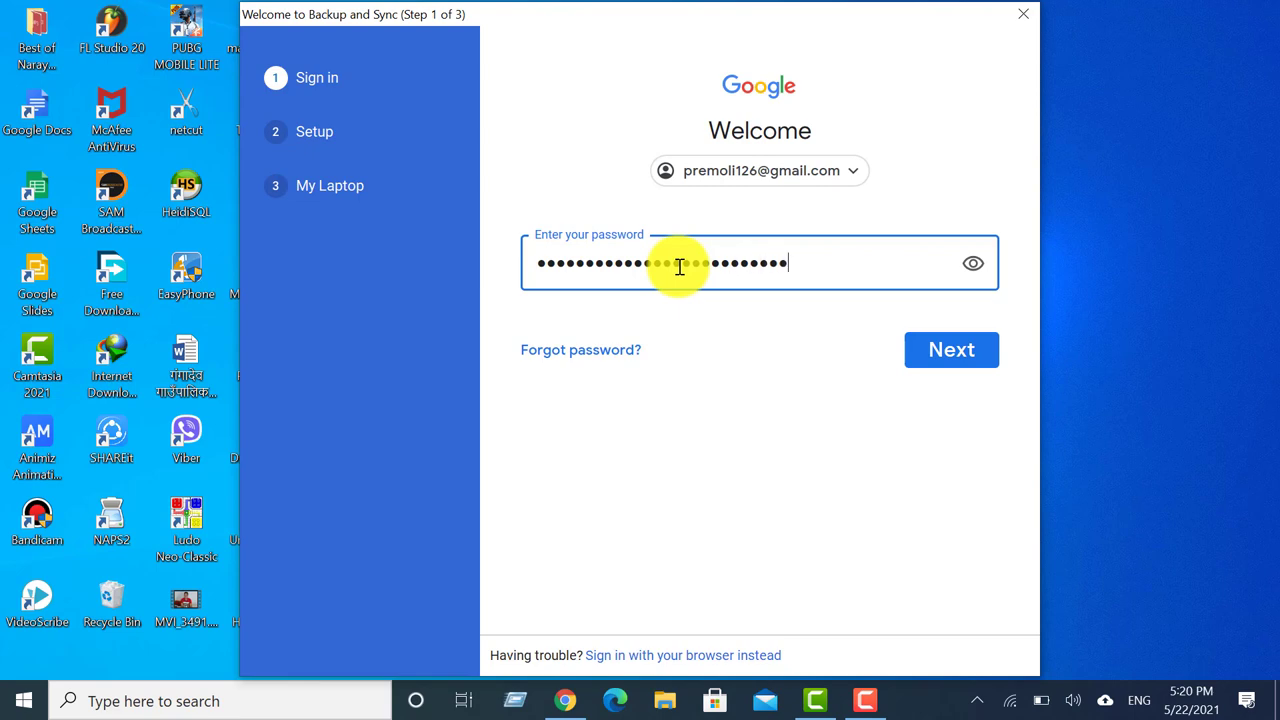
{"action": "left_click", "coordinate": [955, 353]}
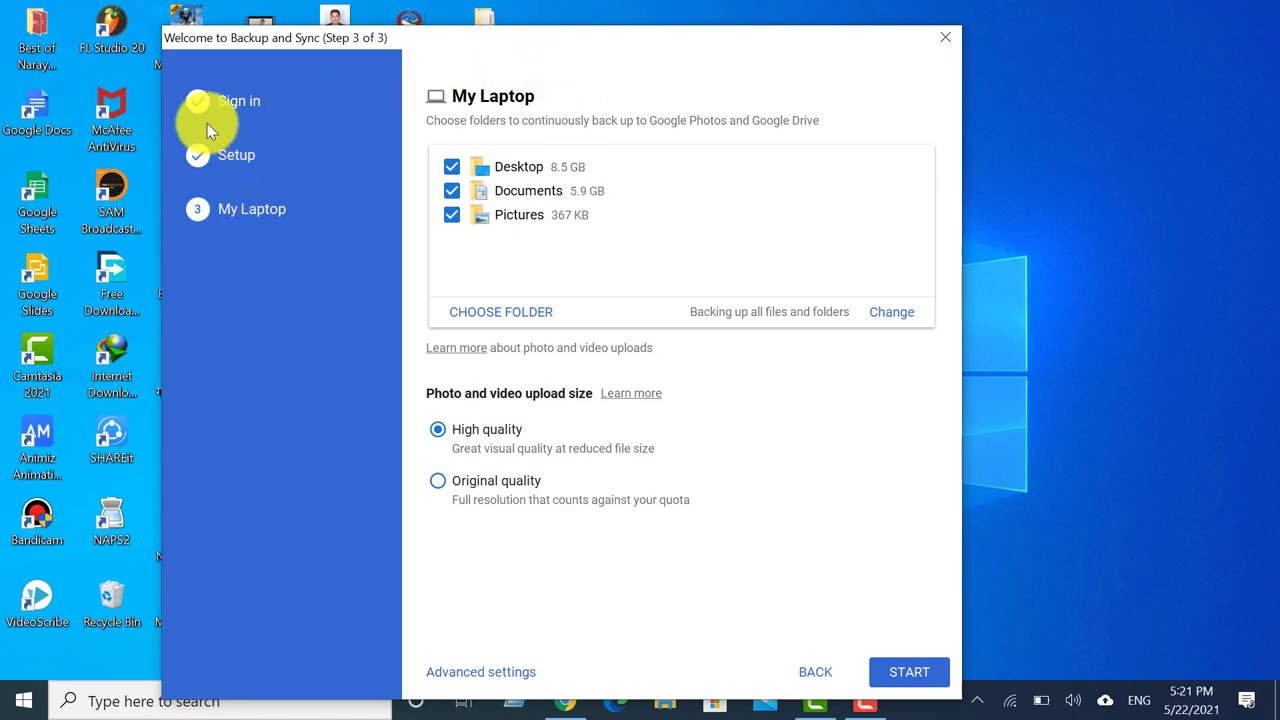
Step: Return to the Setup stage, choose to back up photos and videos only, and continue to the My Laptop stage
{"action": "left_click", "coordinate": [815, 670]}
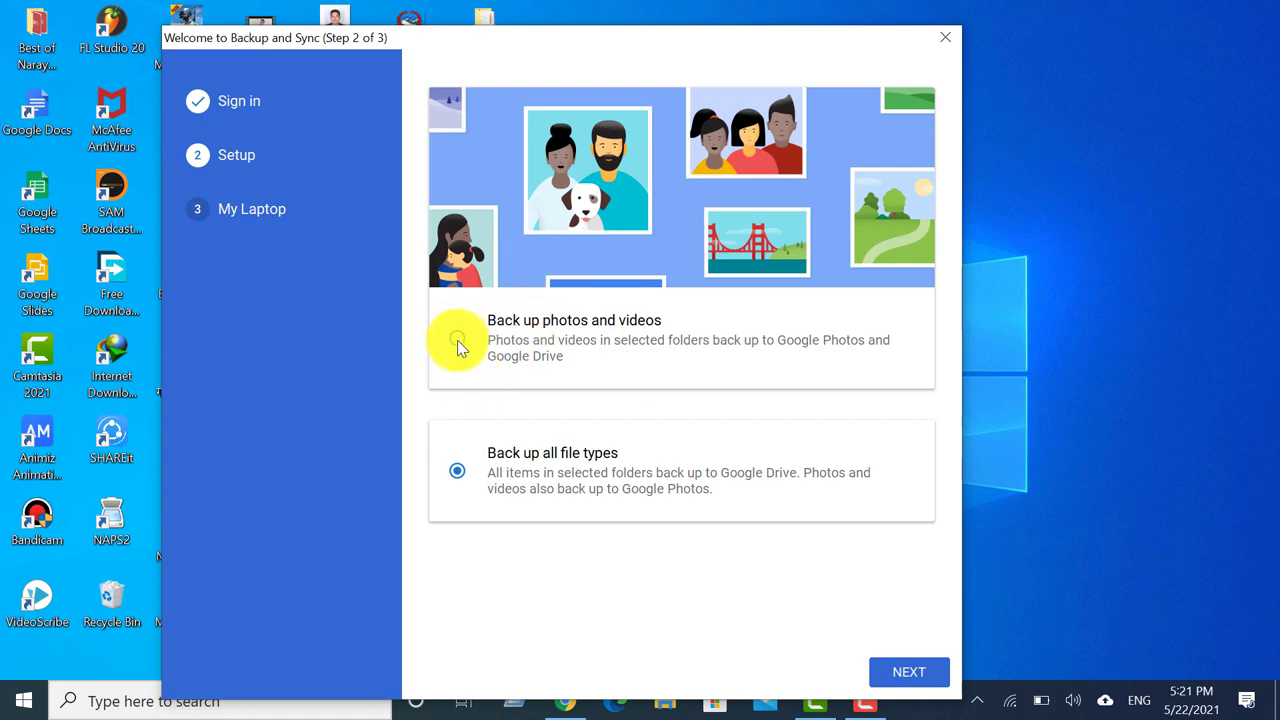
{"action": "left_click", "coordinate": [457, 340]}
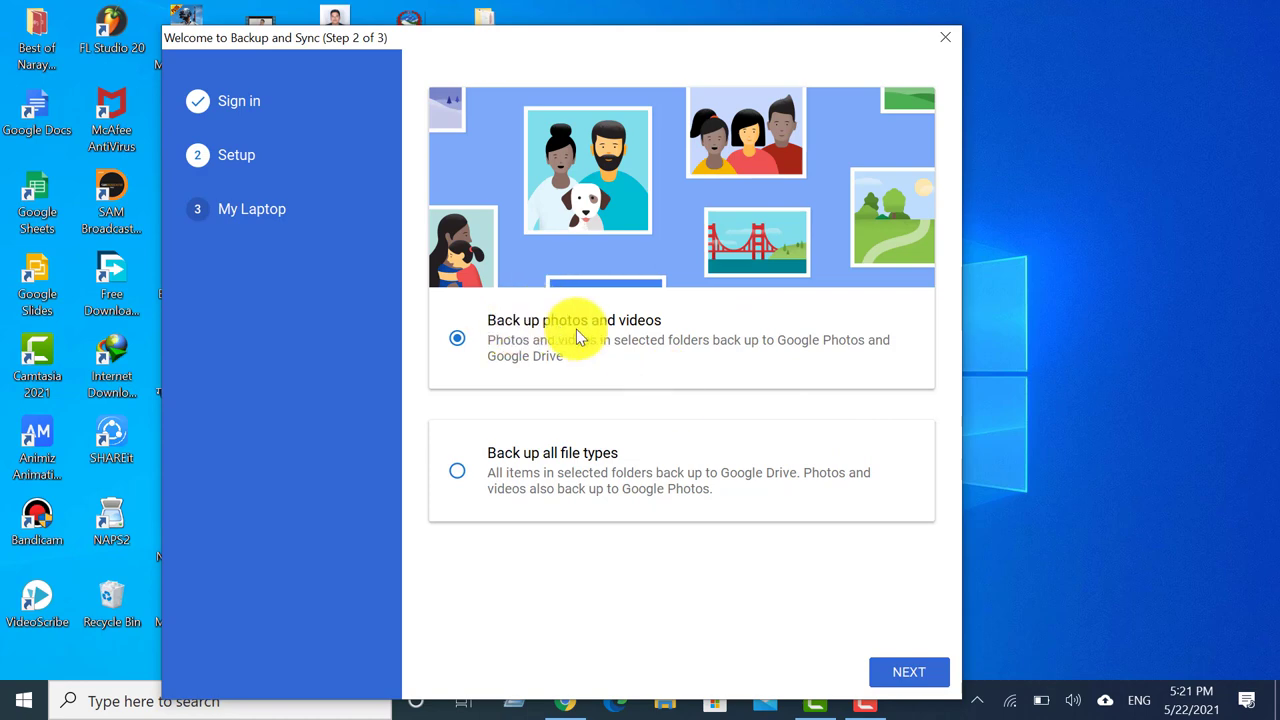
{"action": "left_click", "coordinate": [910, 672]}
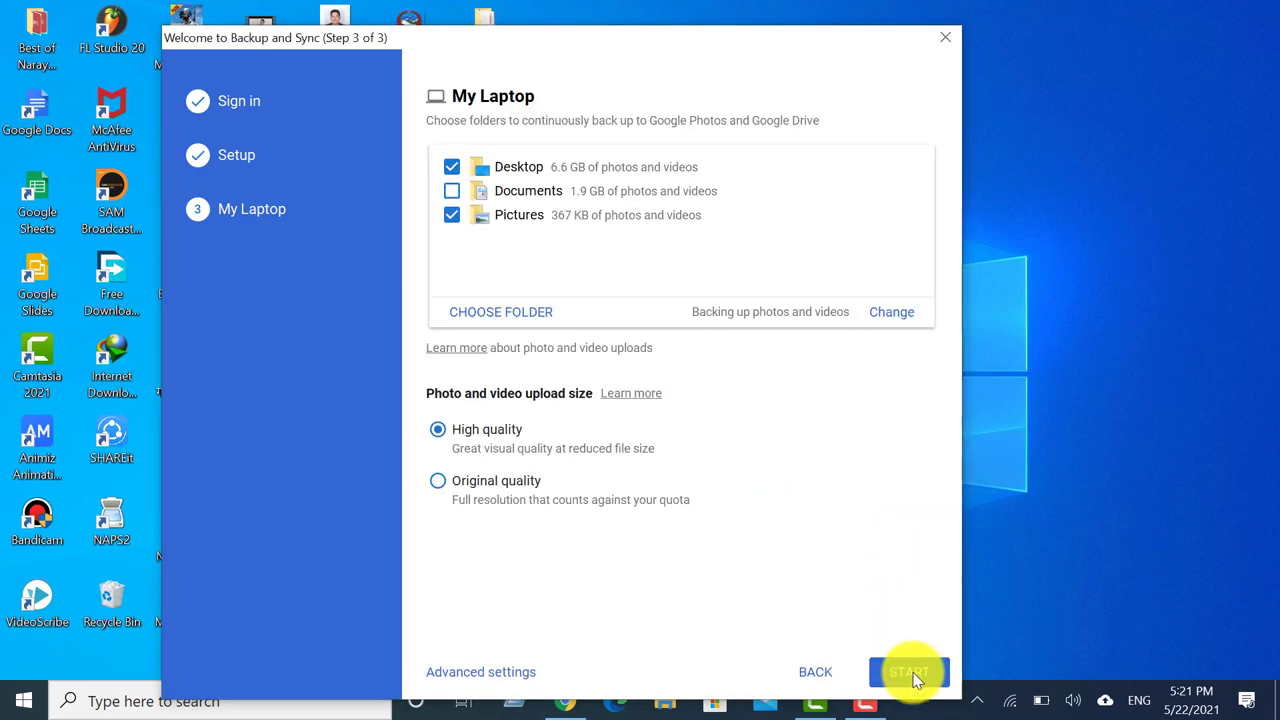
Step: Exclude the Desktop, Documents and Pictures folders from the backup
{"action": "left_click", "coordinate": [450, 191]}
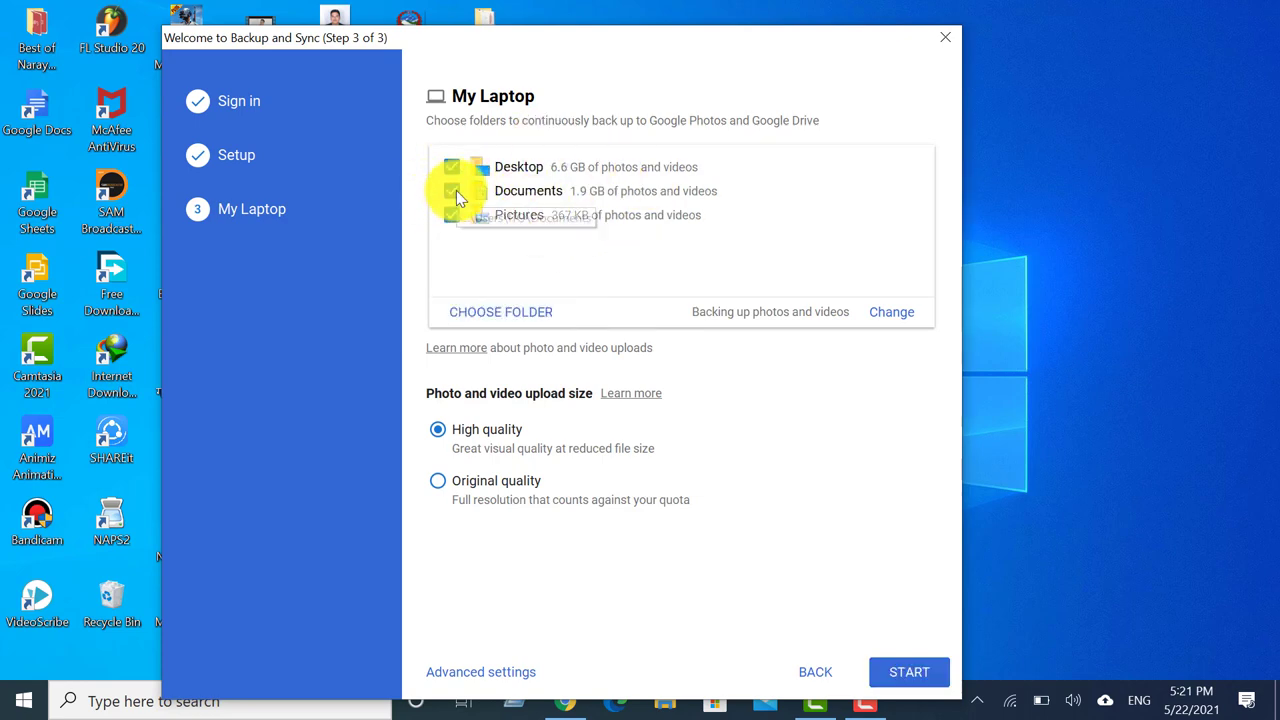
{"action": "left_click", "coordinate": [452, 190]}
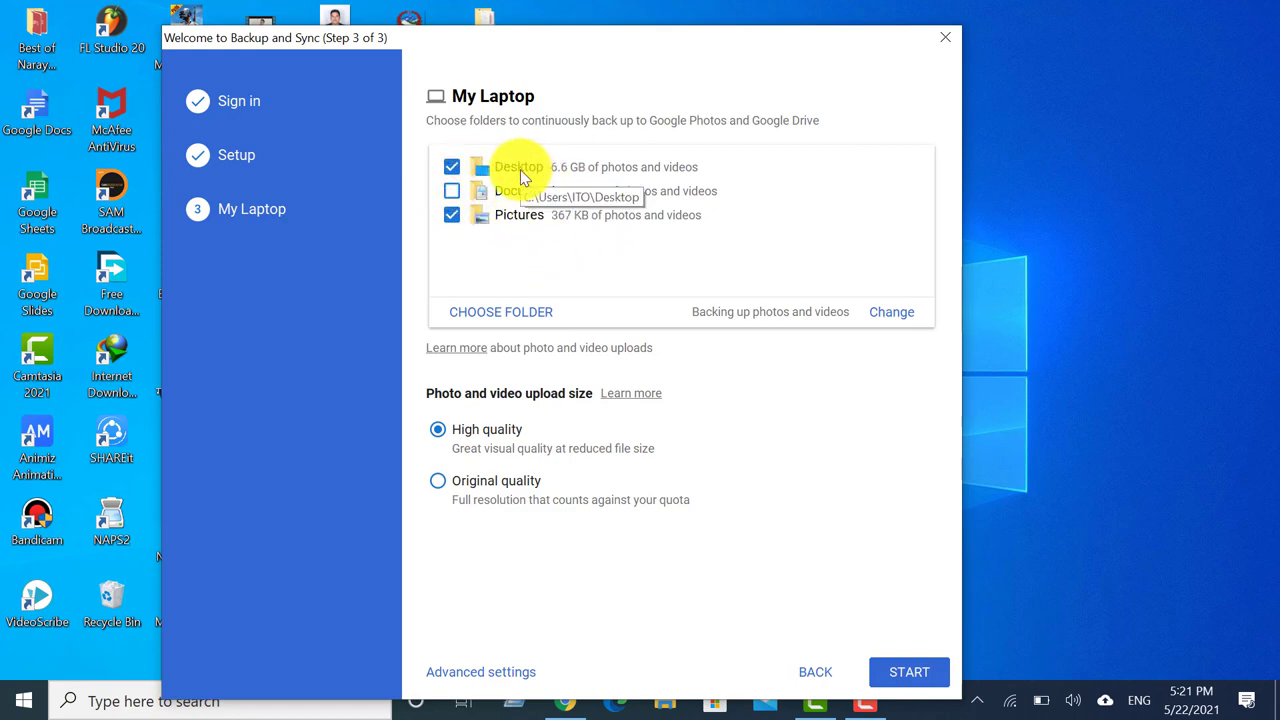
{"action": "left_click", "coordinate": [455, 172]}
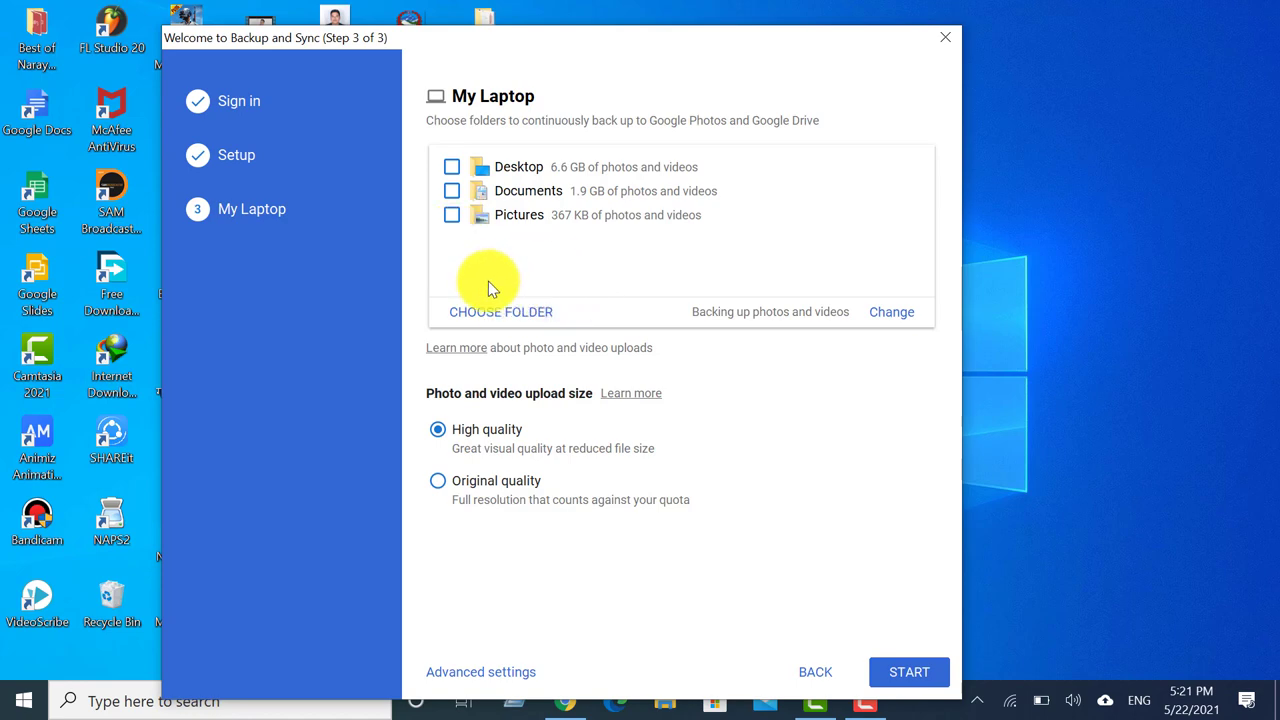
Step: Add the photo google folder from the Desktop to the backup and accept merging it with the existing Drive folder
{"action": "left_click", "coordinate": [517, 322]}
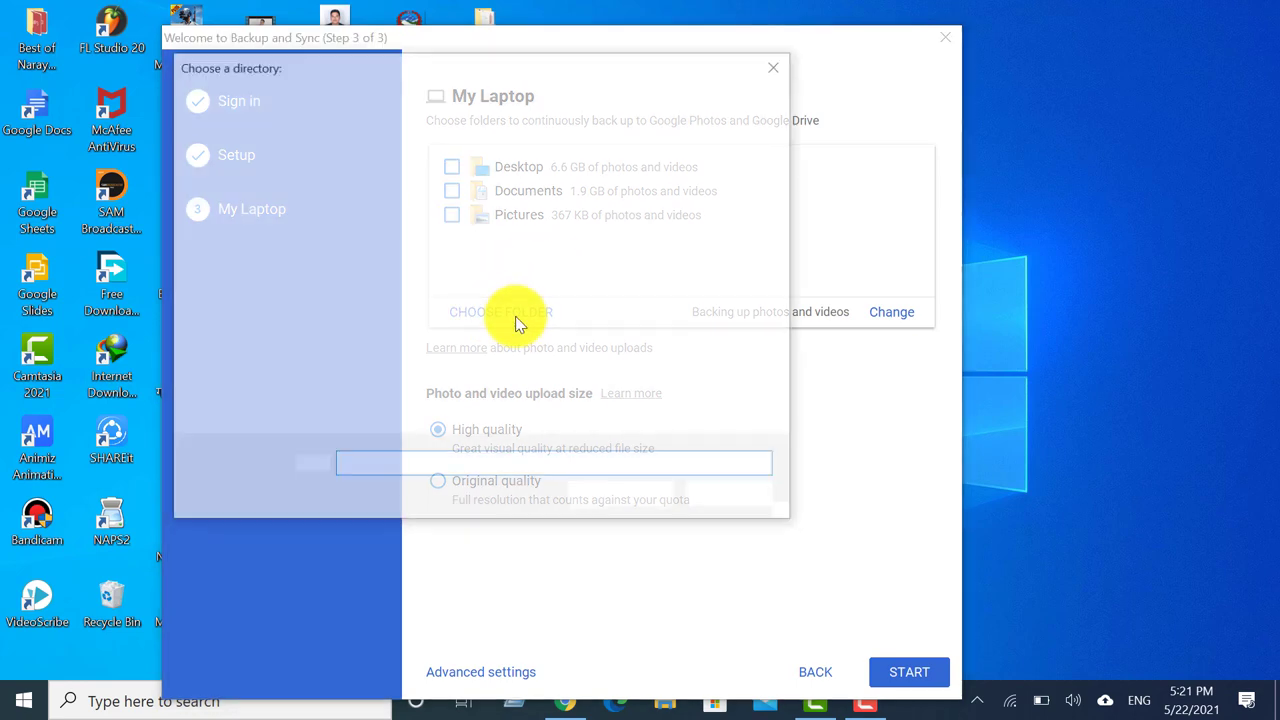
{"action": "scroll", "coordinate": [268, 360], "scroll_direction": "down", "scroll_amount": 5}
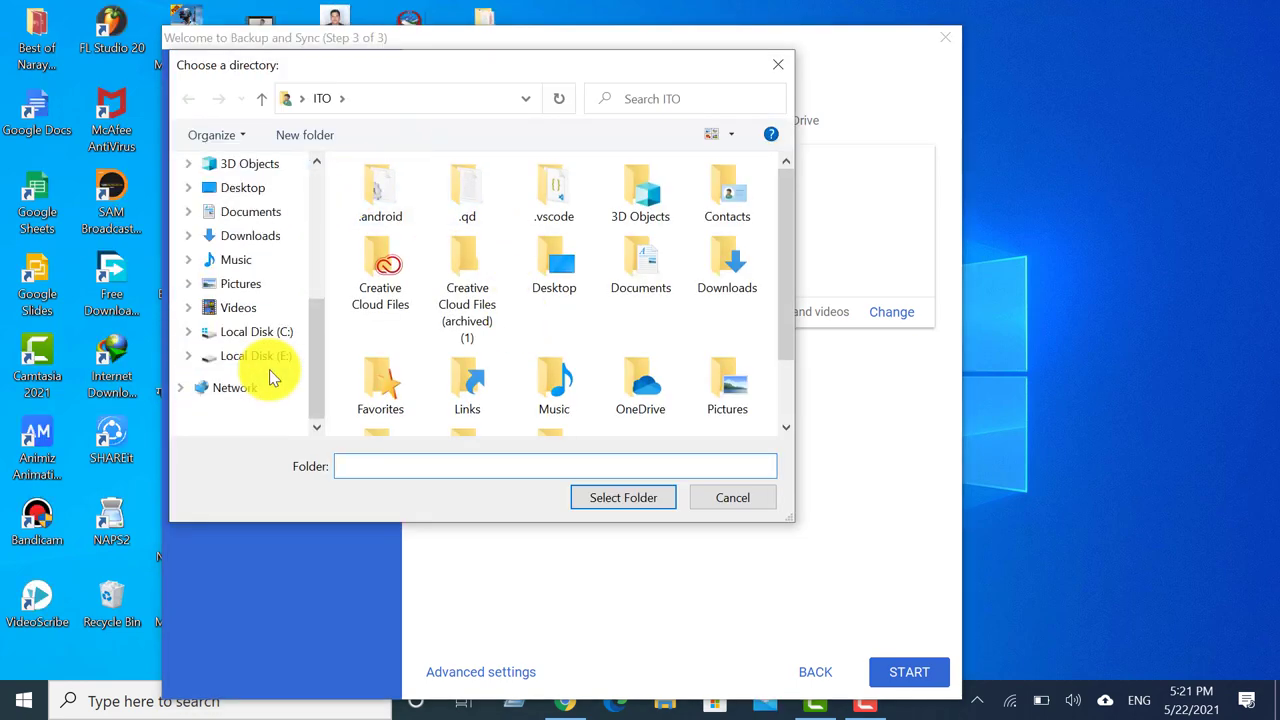
{"action": "left_click", "coordinate": [257, 360]}
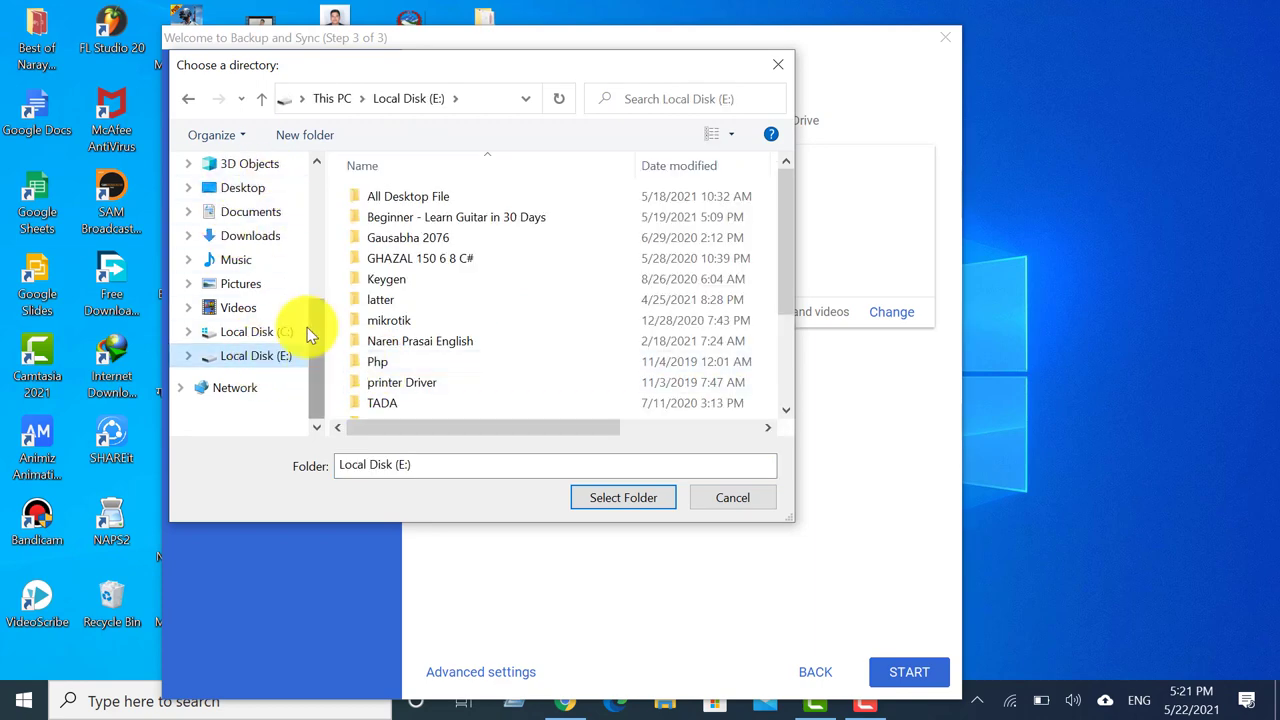
{"action": "scroll", "coordinate": [249, 260], "scroll_direction": "up", "scroll_amount": 3}
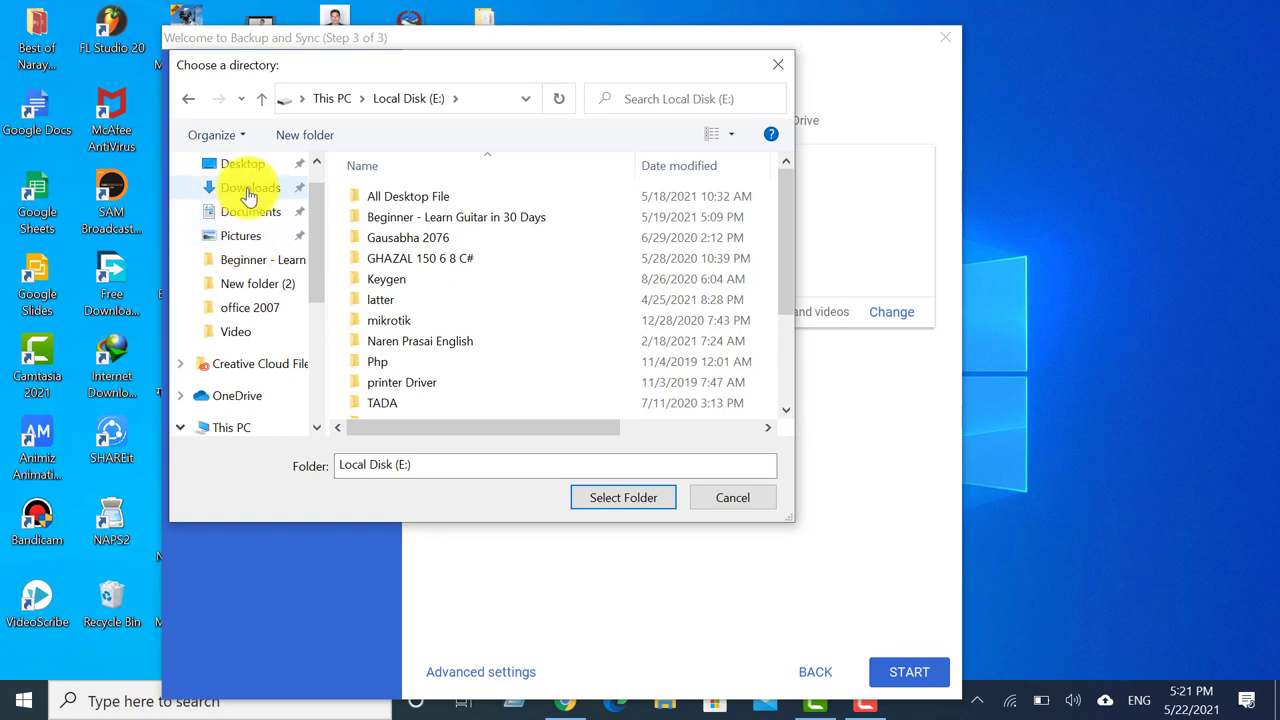
{"action": "left_click", "coordinate": [246, 168]}
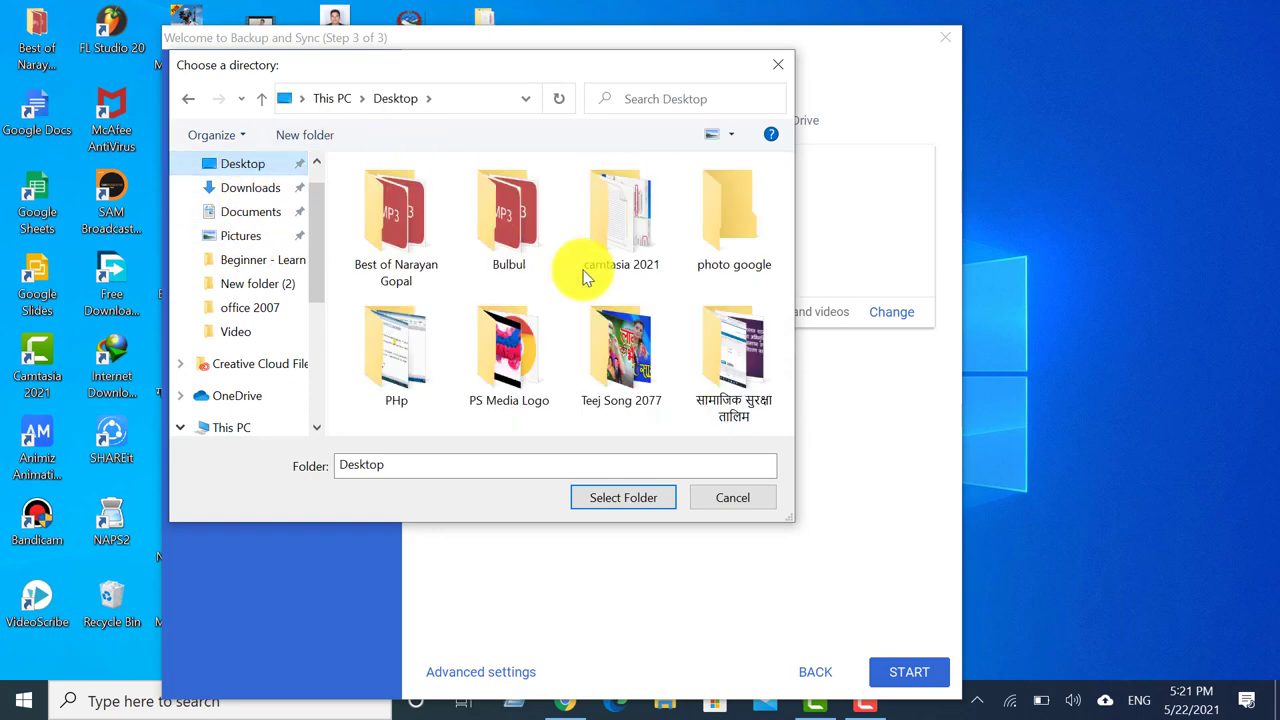
{"action": "left_click", "coordinate": [706, 195]}
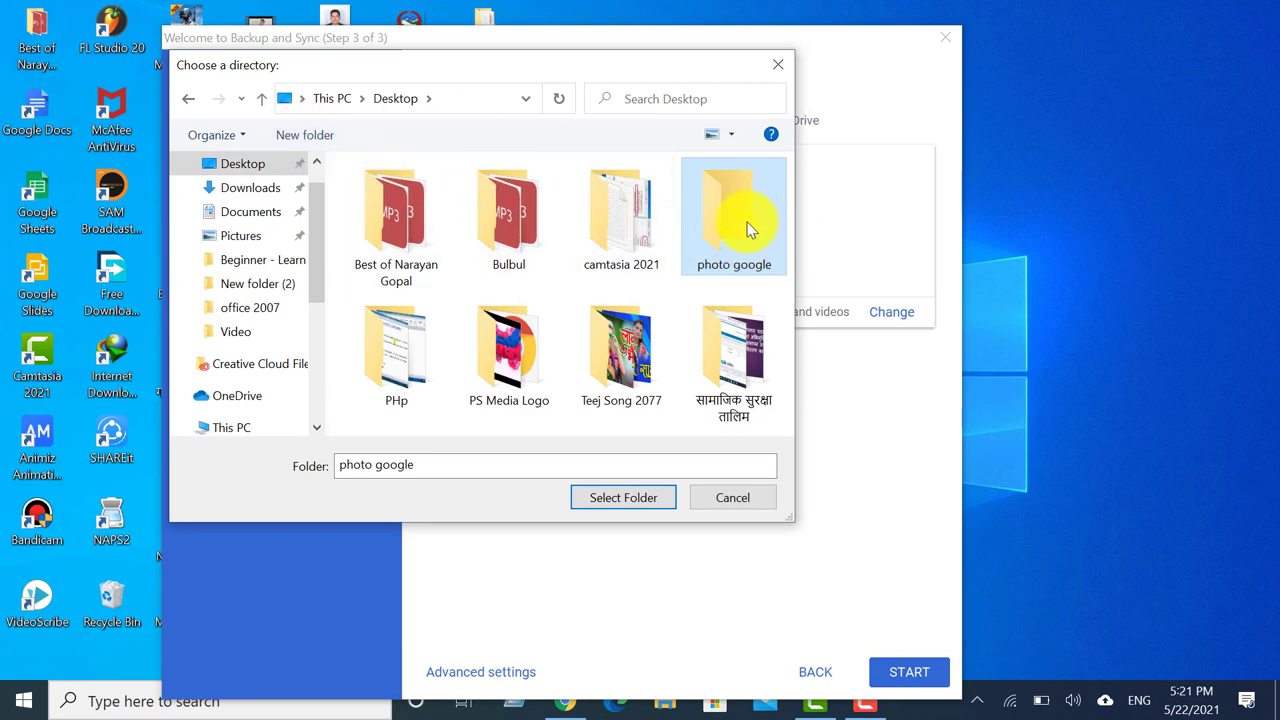
{"action": "left_click", "coordinate": [617, 497]}
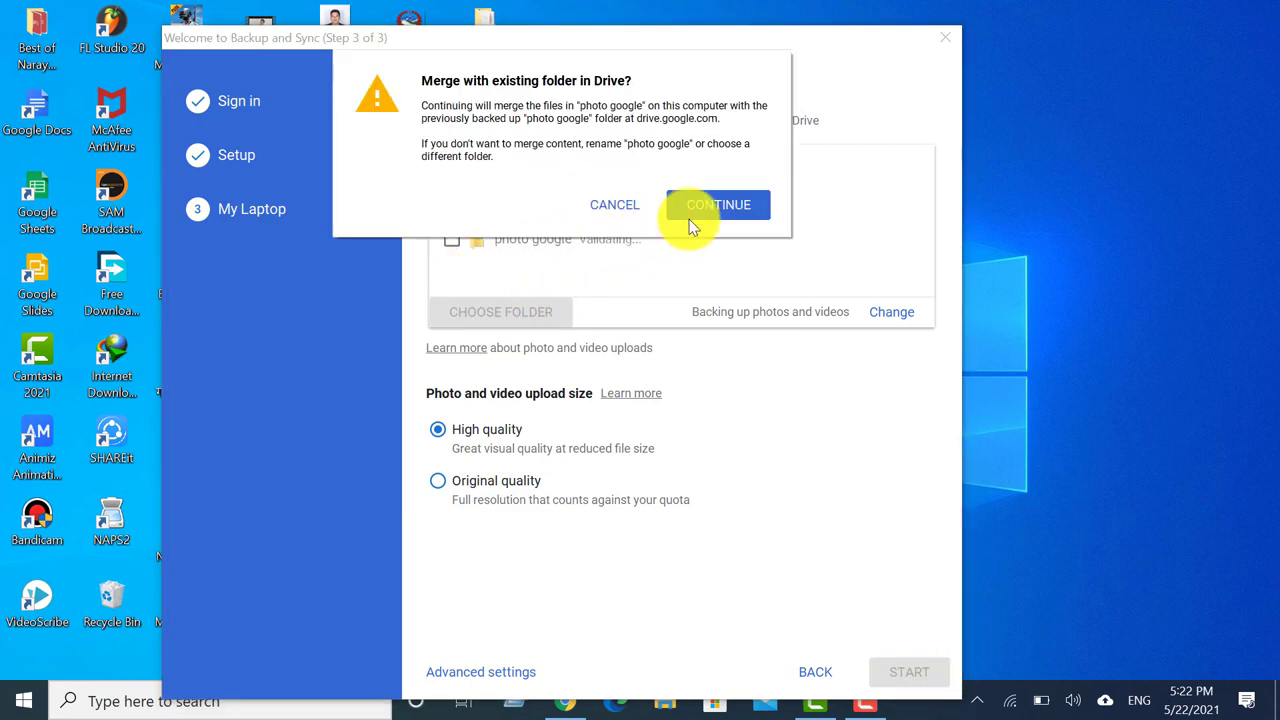
{"action": "left_click", "coordinate": [720, 213]}
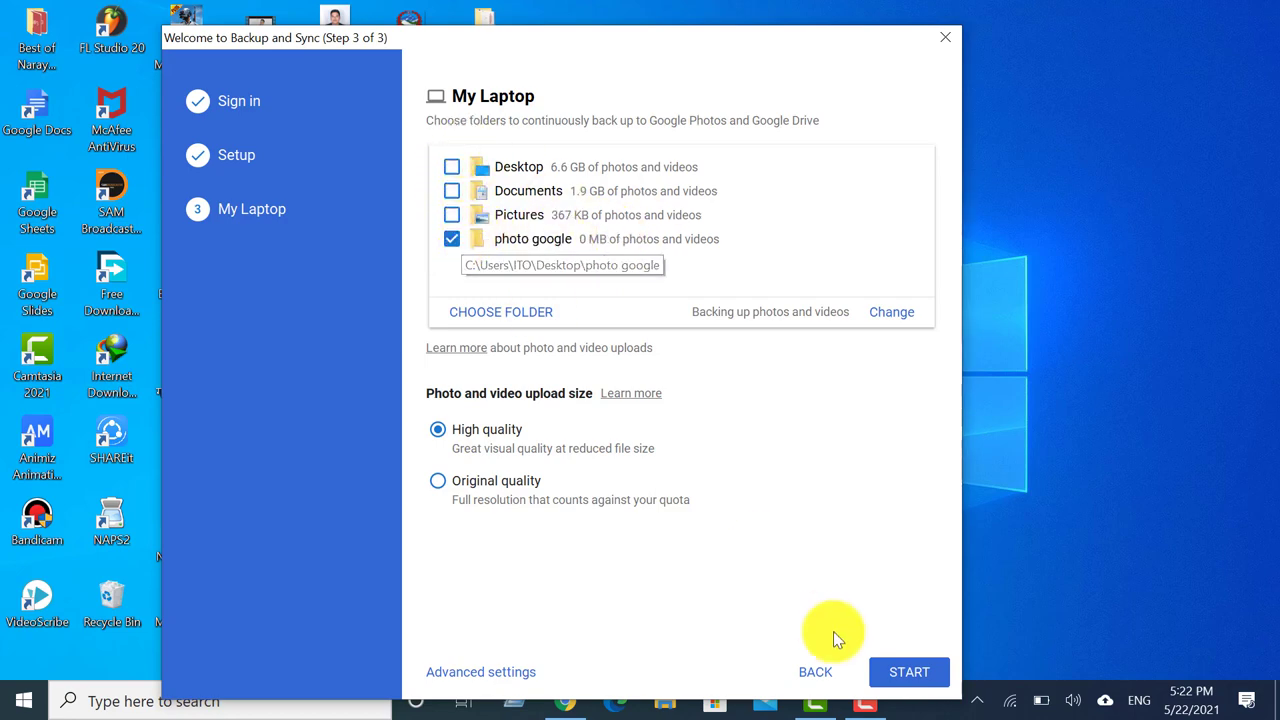
Step: Set the photo and video upload size to High quality and start the backup, dismissing the setup notification
{"action": "left_click", "coordinate": [910, 676]}
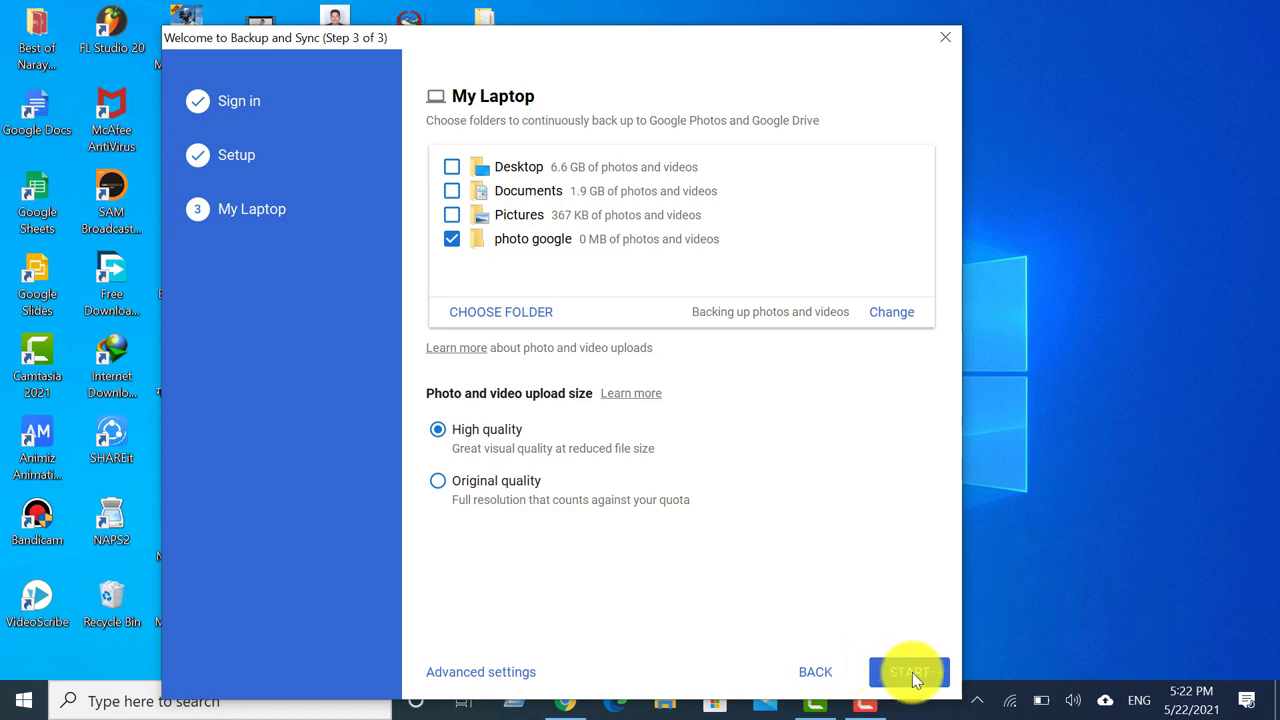
{"action": "left_click", "coordinate": [442, 481]}
{"action": "left_click", "coordinate": [439, 429]}
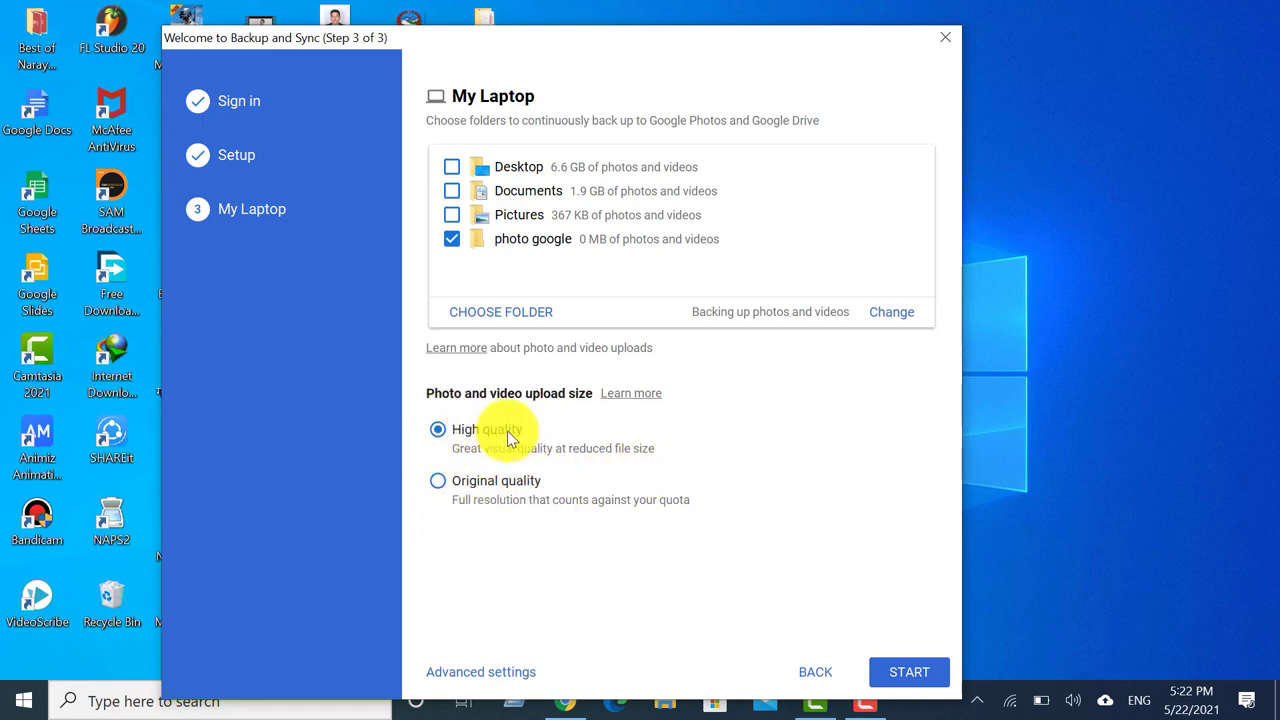
{"action": "left_click", "coordinate": [906, 675]}
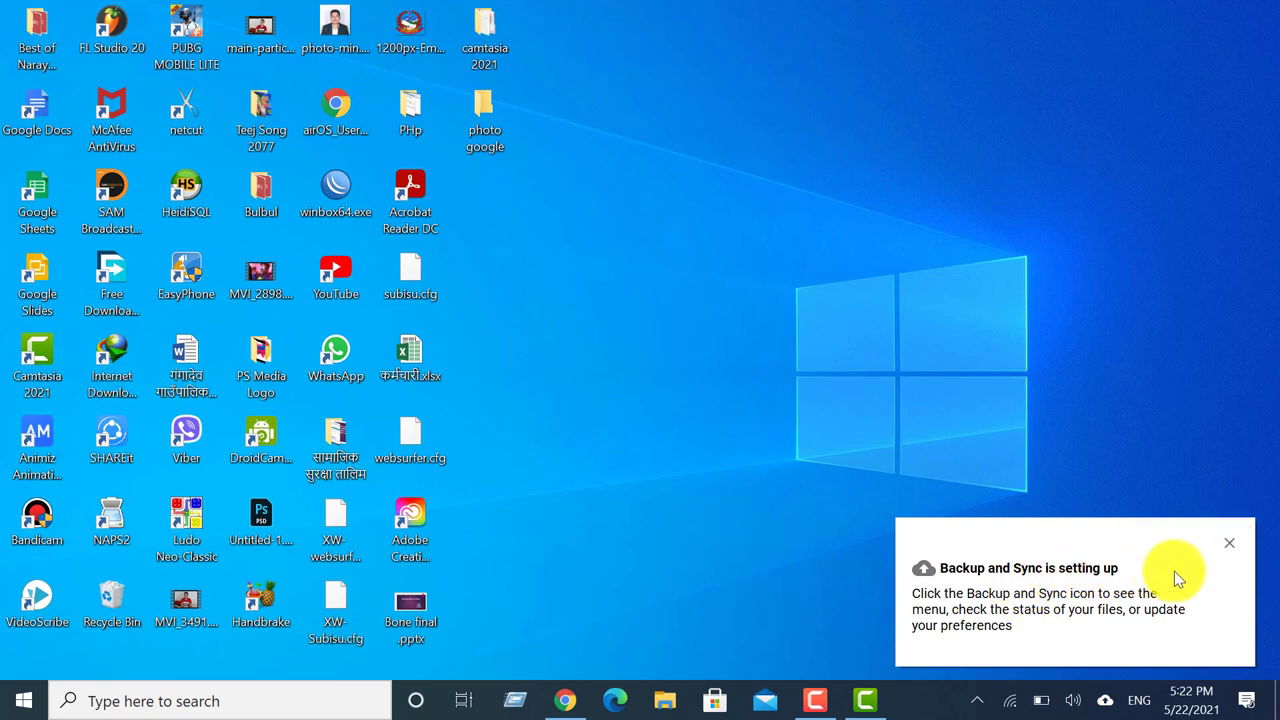
{"action": "left_click", "coordinate": [1228, 547]}
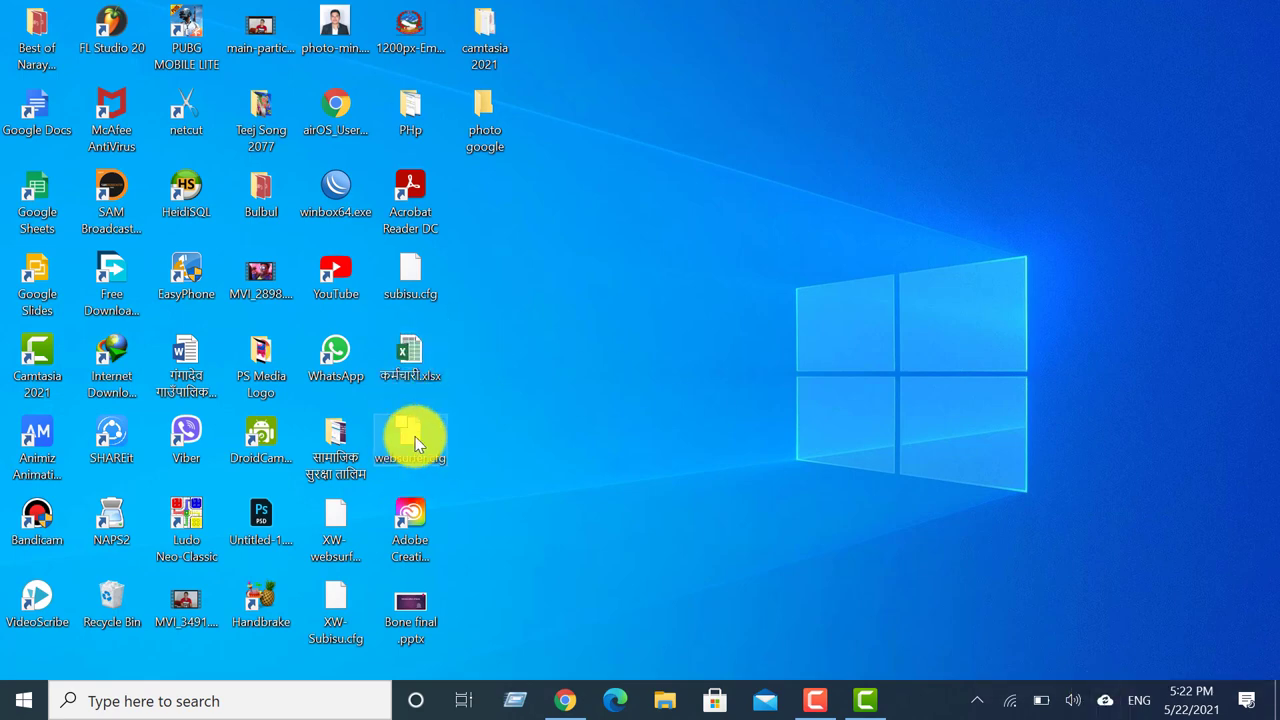
Step: Copy 1200px-Emblem_of_Nepal_2020.svg.png from the desktop into the photo google folder, and dismiss the Google Photos notification
{"action": "double_click", "coordinate": [421, 109]}
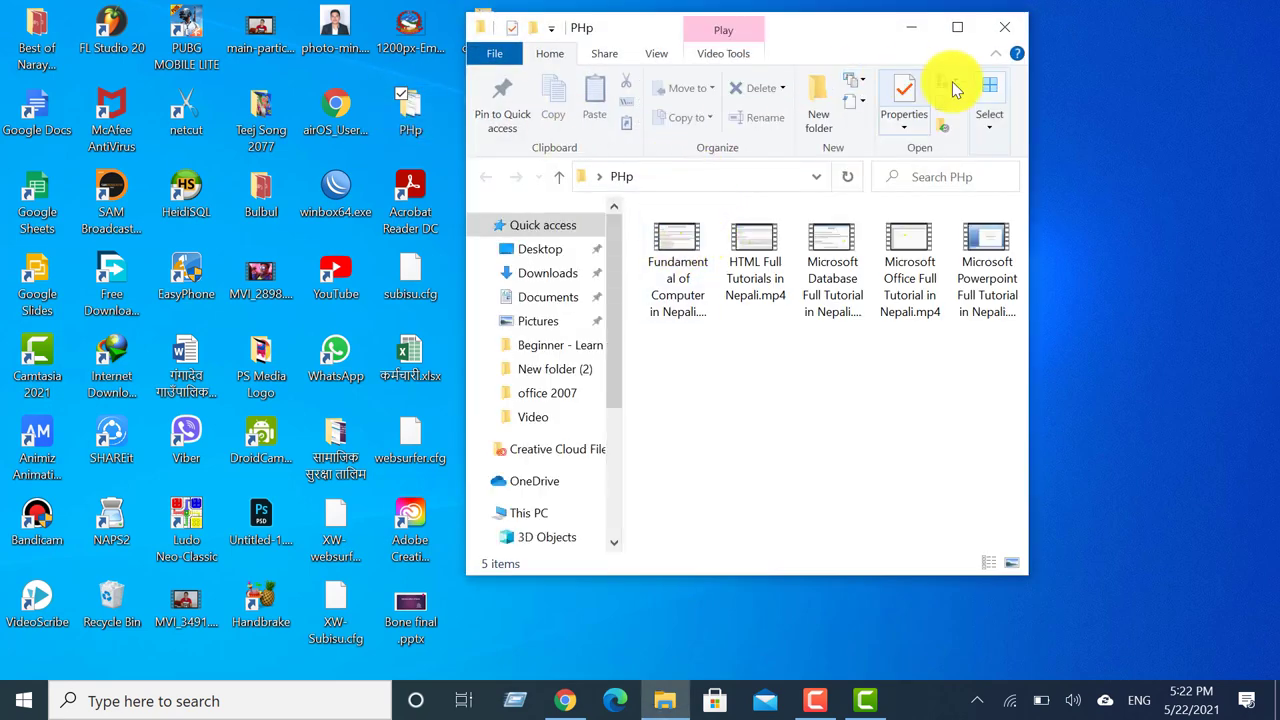
{"action": "left_click", "coordinate": [1008, 38]}
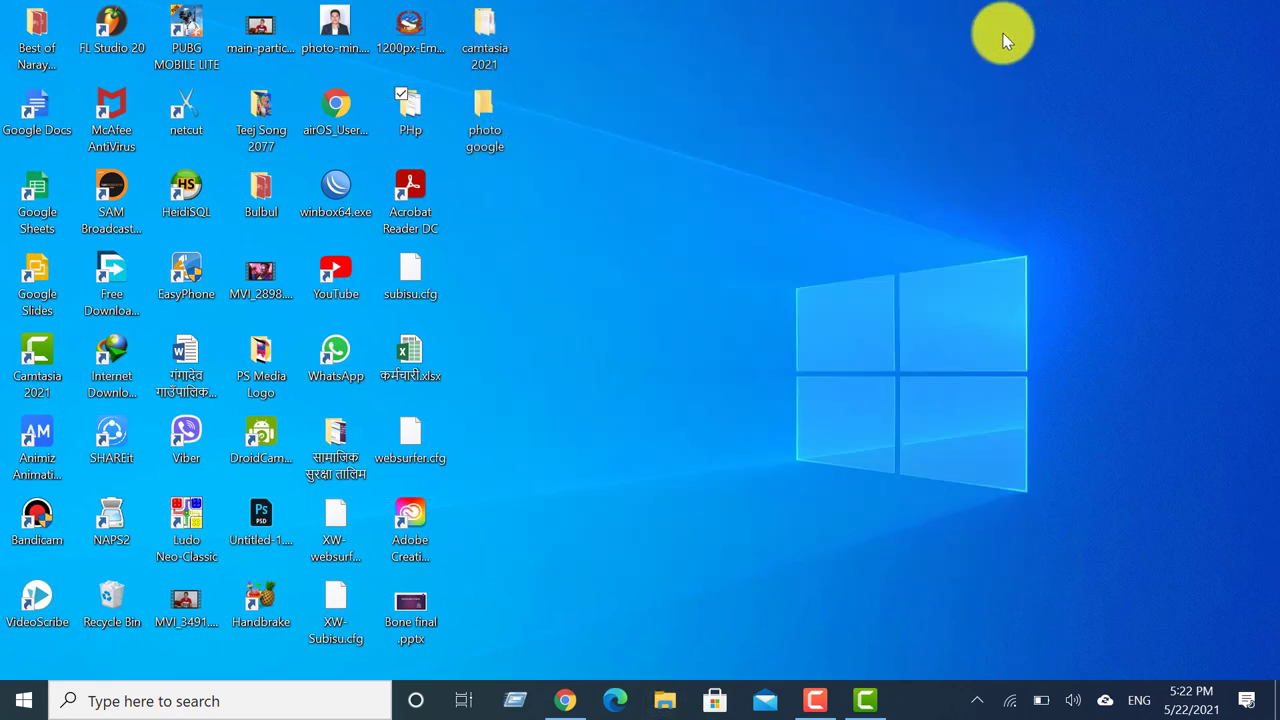
{"action": "left_click_drag", "start_coordinate": [395, 43], "coordinate": [551, 51]}
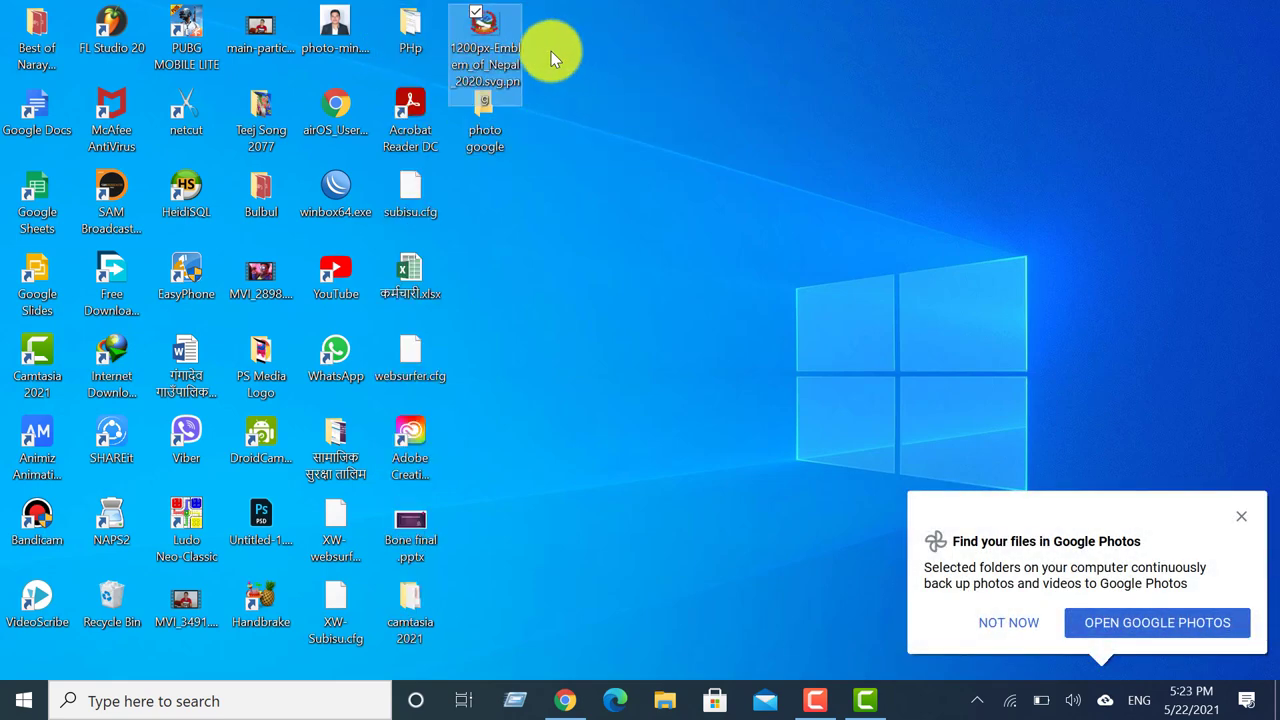
{"action": "right_click", "coordinate": [488, 48]}
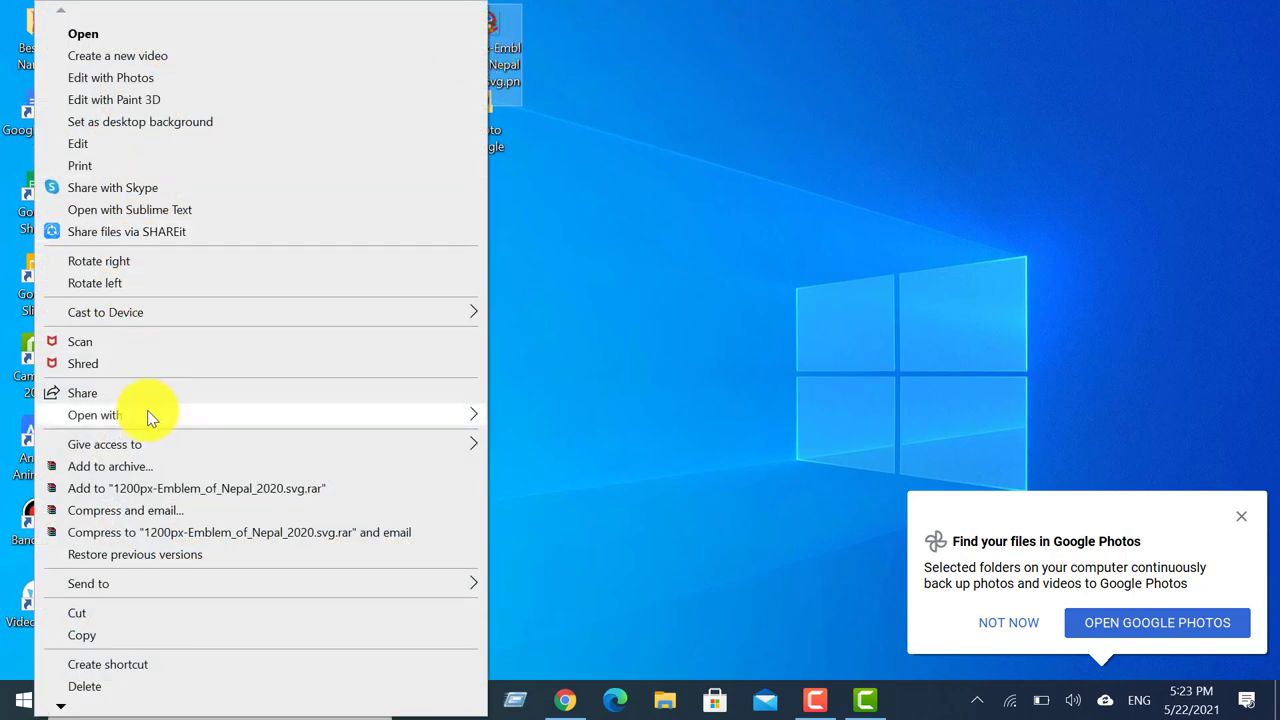
{"action": "left_click", "coordinate": [89, 633]}
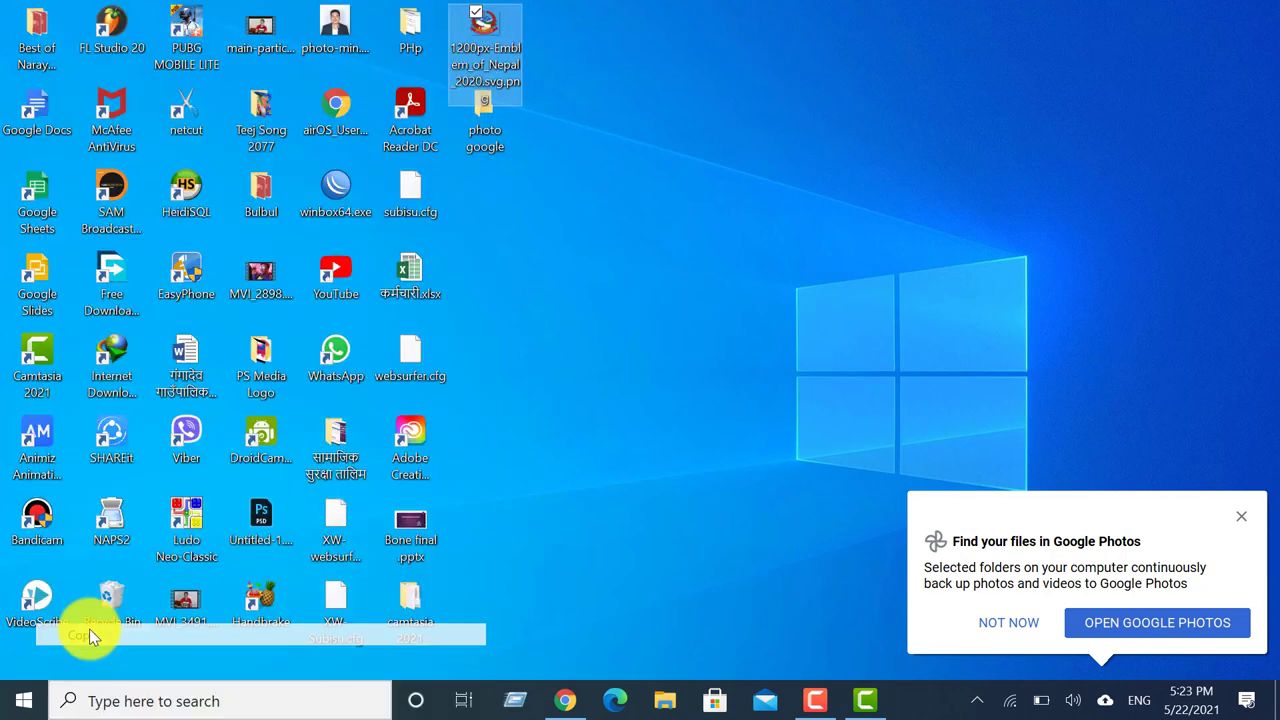
{"action": "left_click", "coordinate": [463, 143]}
{"action": "double_click", "coordinate": [477, 121]}
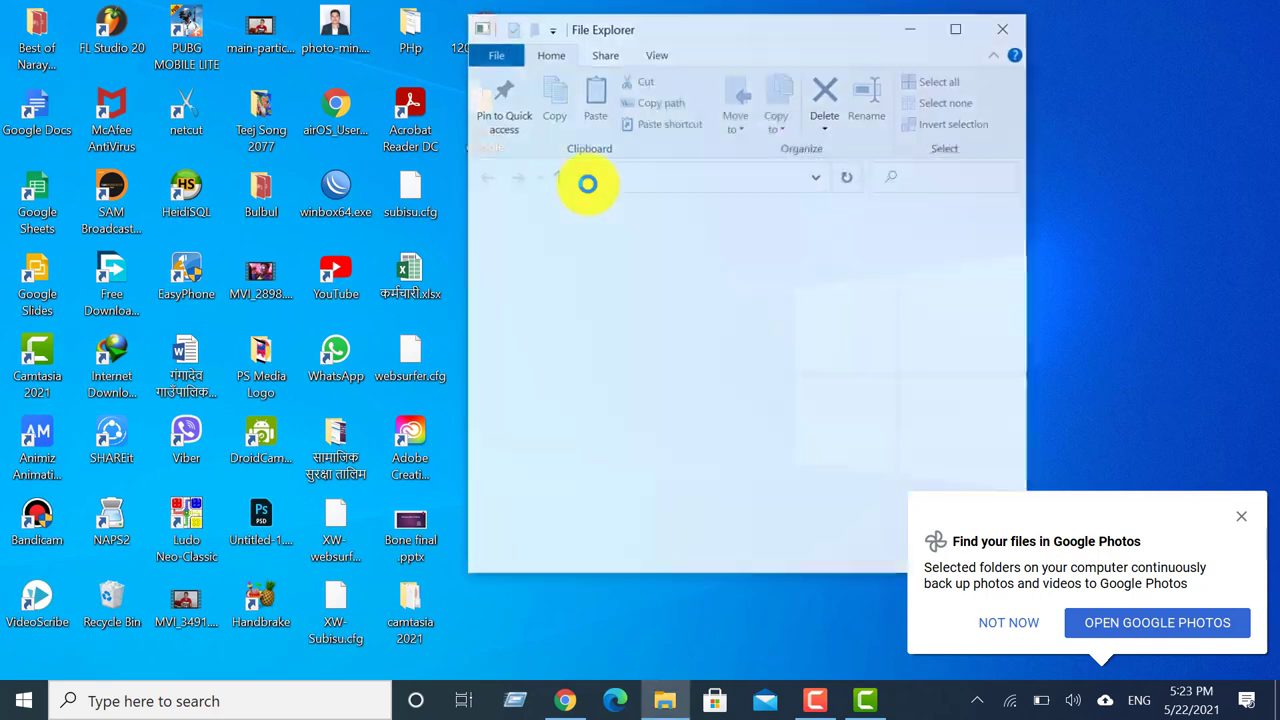
{"action": "left_click", "coordinate": [560, 276]}
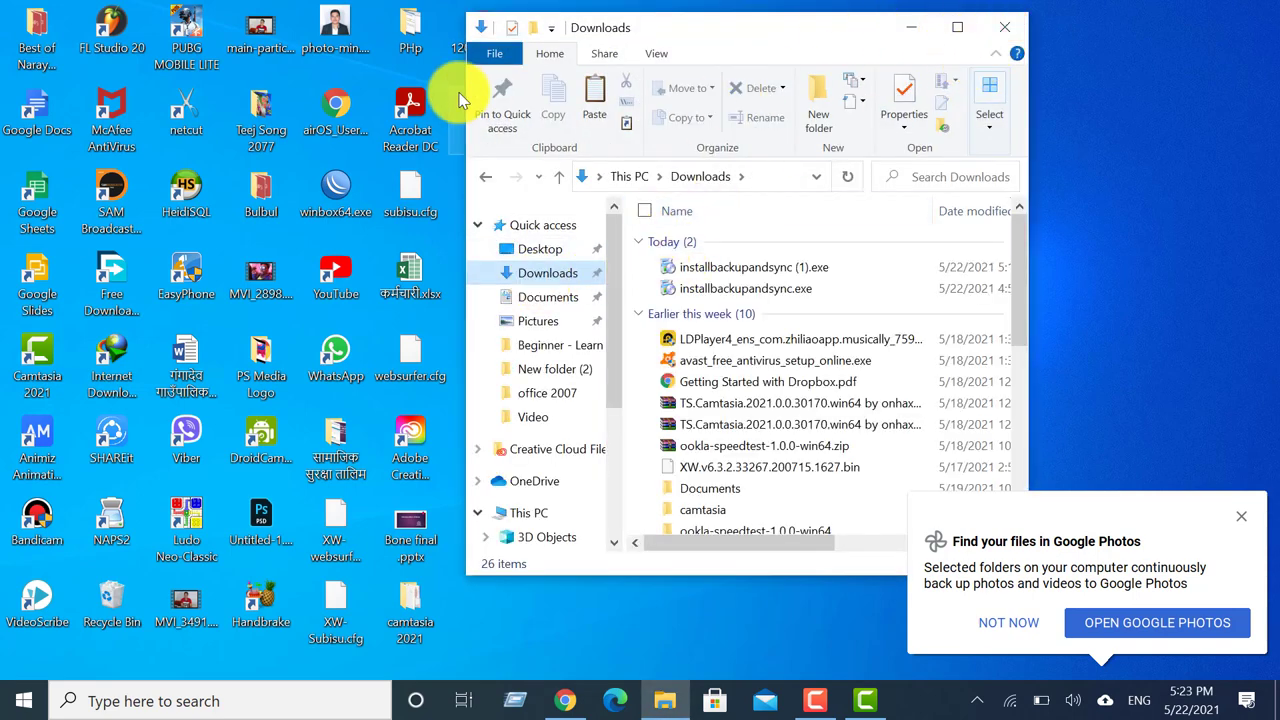
{"action": "left_click", "coordinate": [485, 176]}
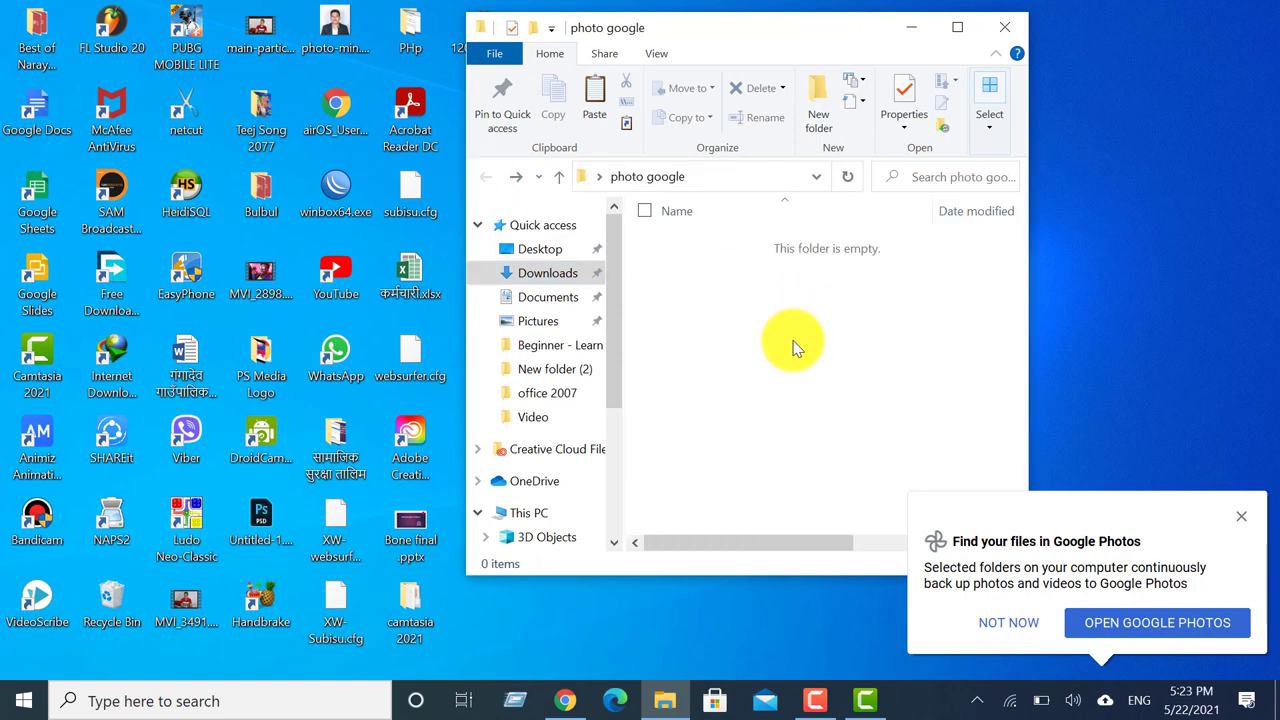
{"action": "key", "text": "ctrl+v"}
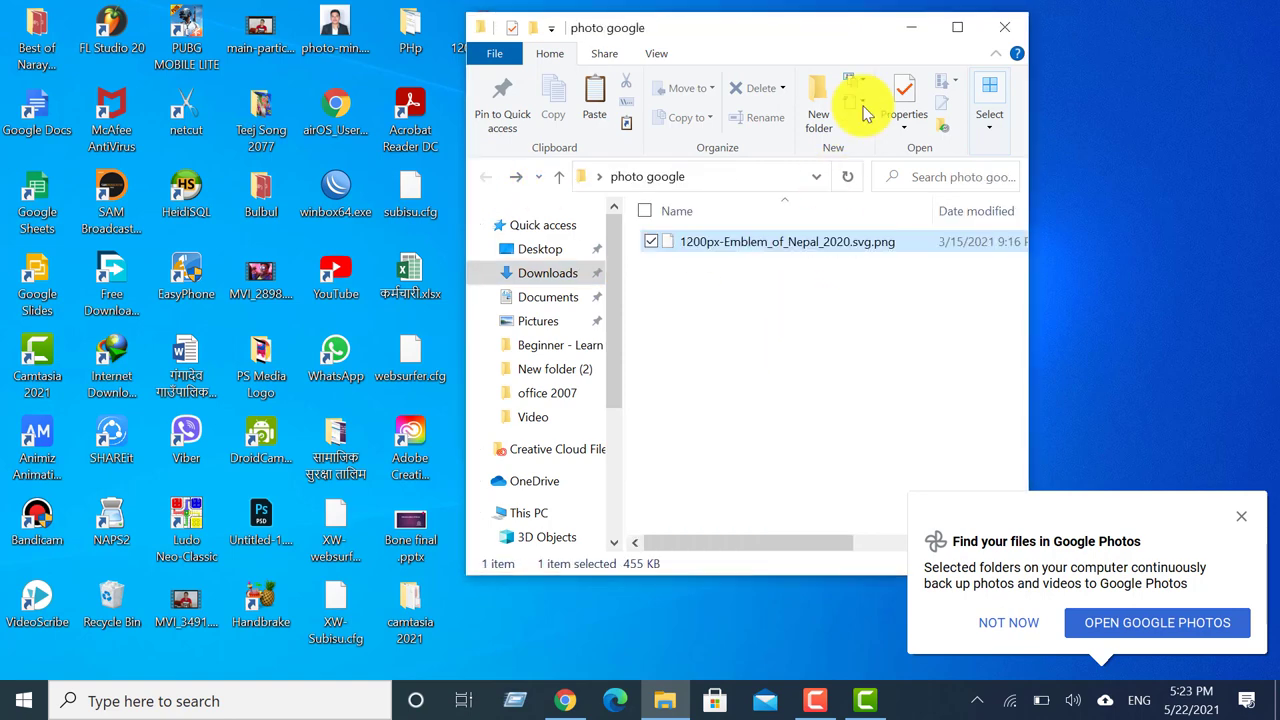
{"action": "left_click", "coordinate": [1008, 30]}
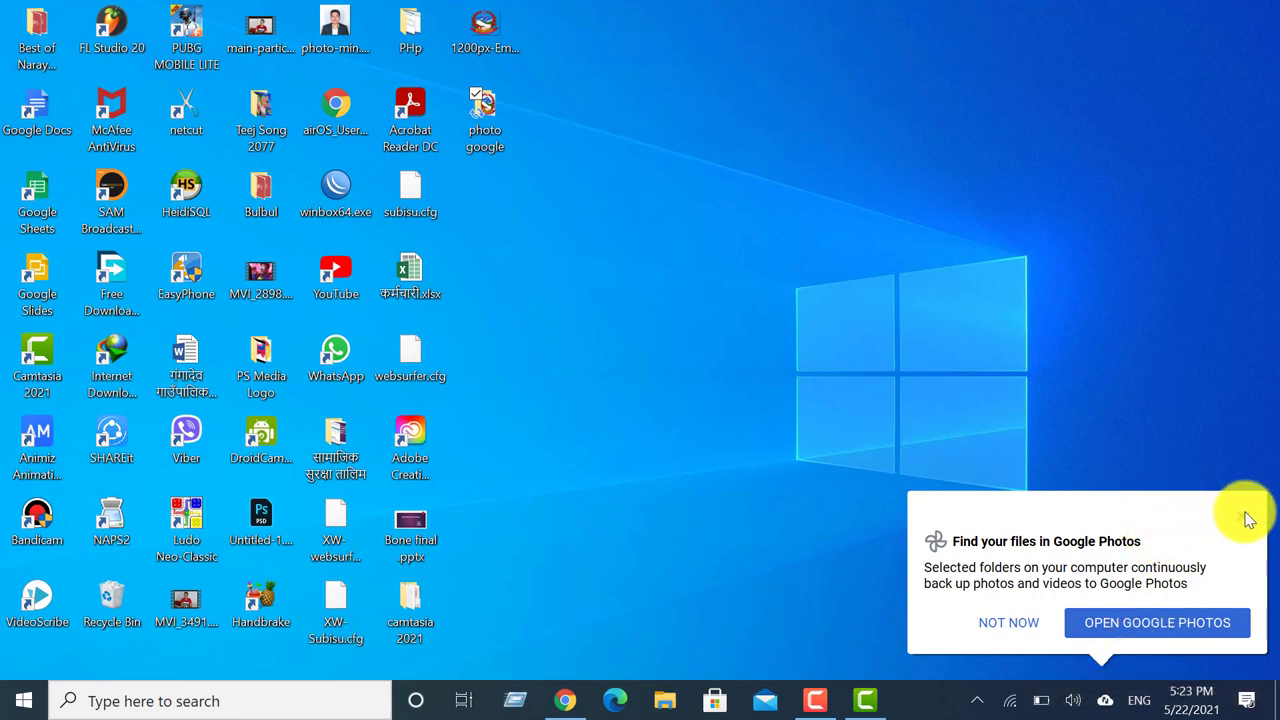
{"action": "left_click", "coordinate": [1243, 516]}
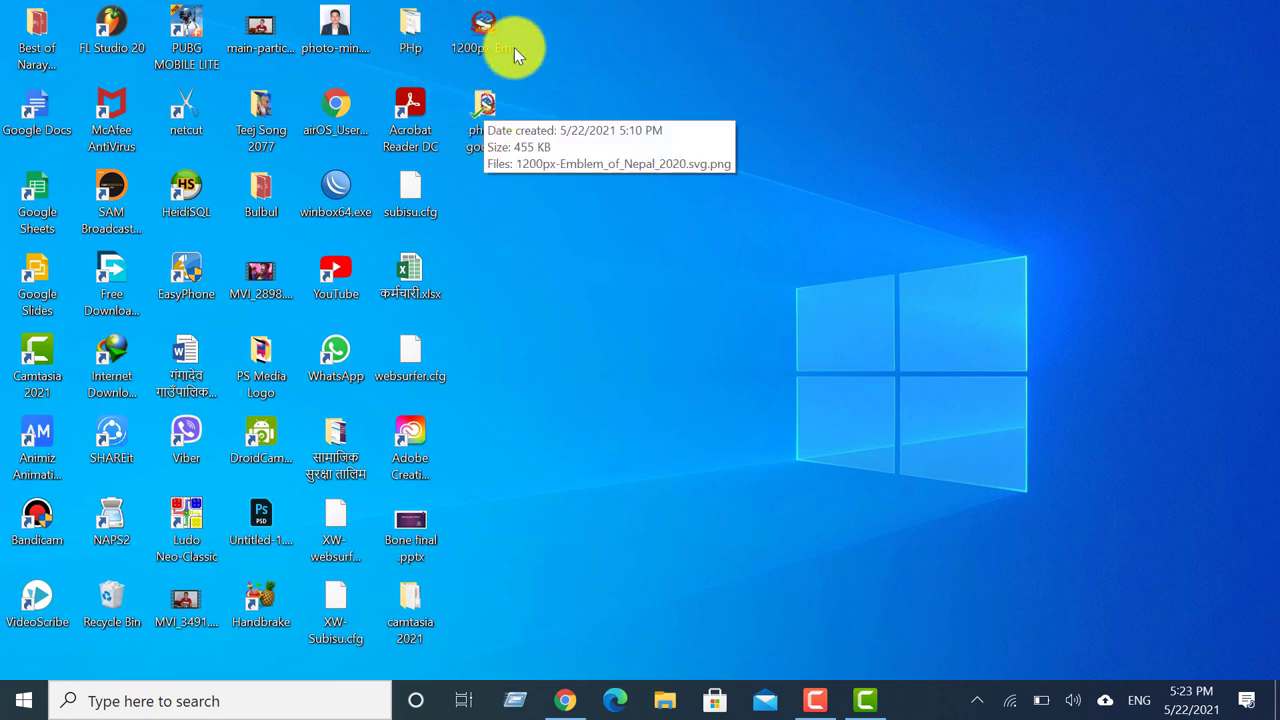
Step: Check the sync status of the emblem image in the photo google folder and close the folder window
{"action": "double_click", "coordinate": [506, 90]}
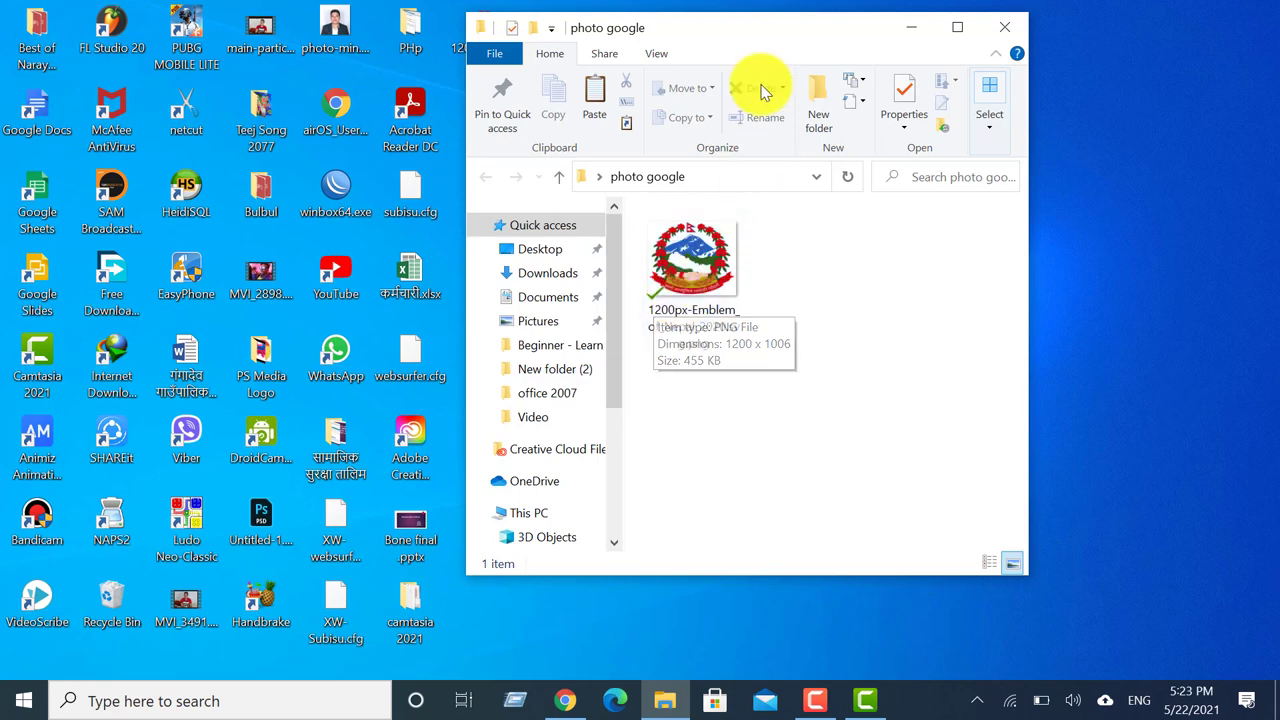
{"action": "left_click_drag", "start_coordinate": [729, 29], "coordinate": [901, 28]}
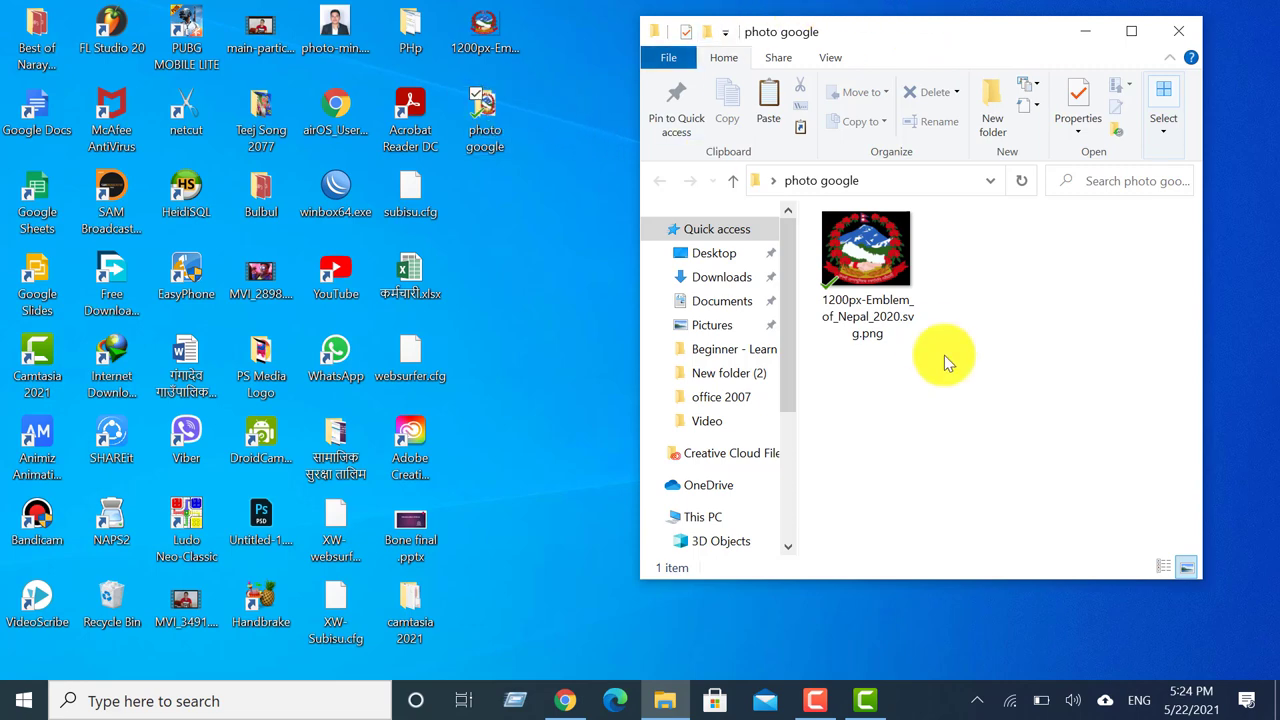
{"action": "left_click", "coordinate": [1170, 28]}
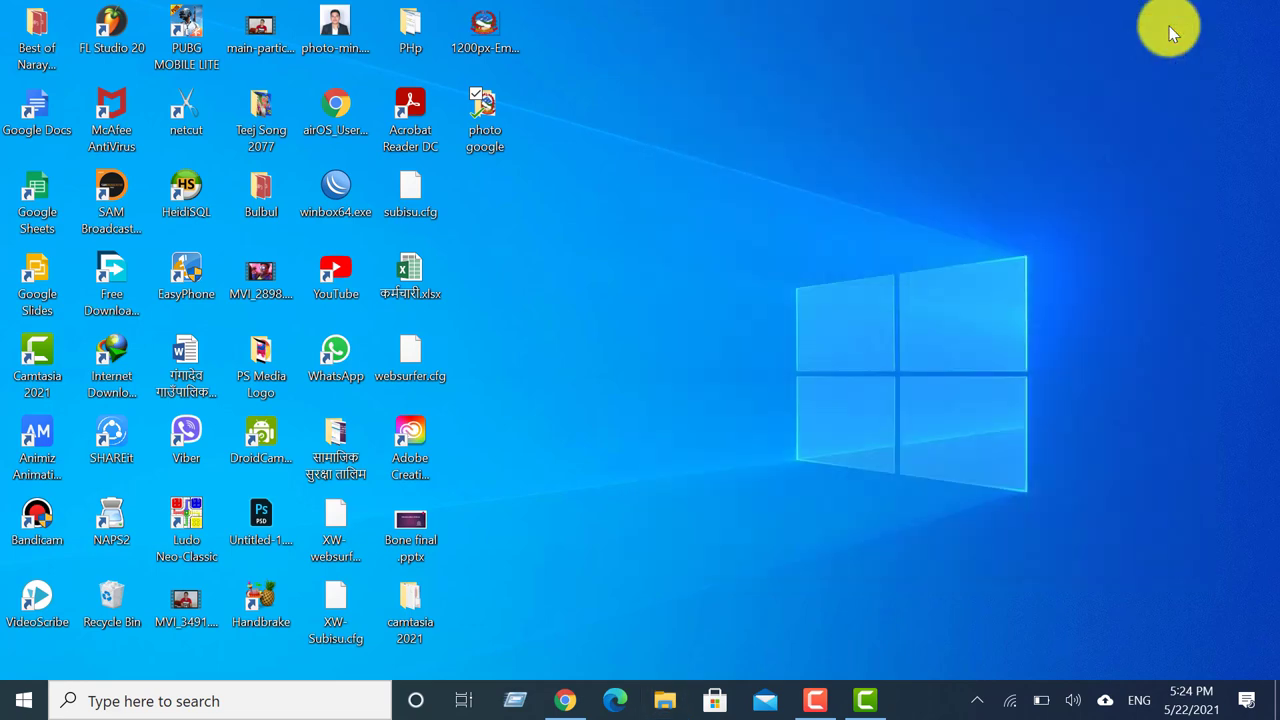